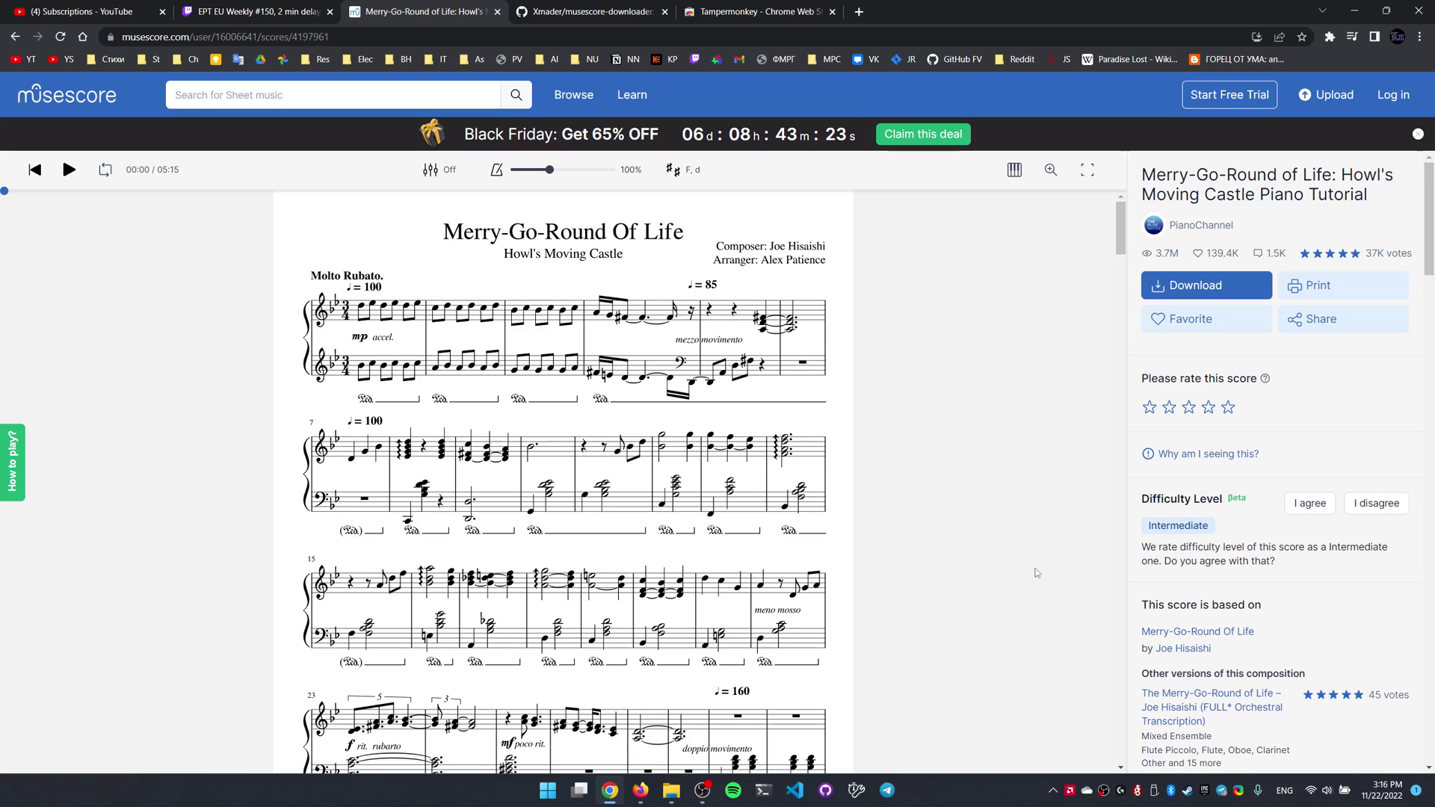
# Glance over the Tampermonkey store and repository tabs, ending on the Merry-Go-Round score page.
pyautogui.click(777, 12)
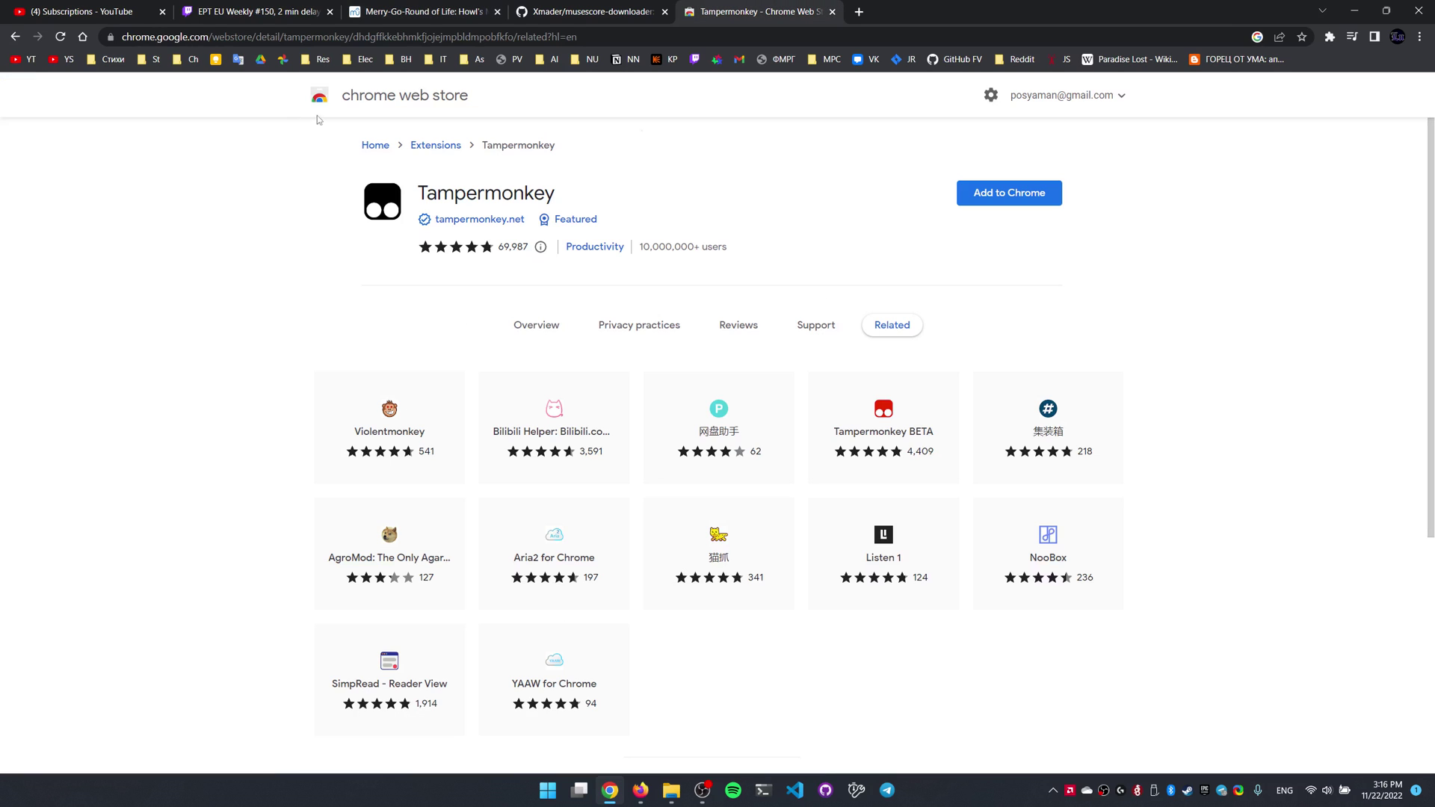
pyautogui.click(352, 96)
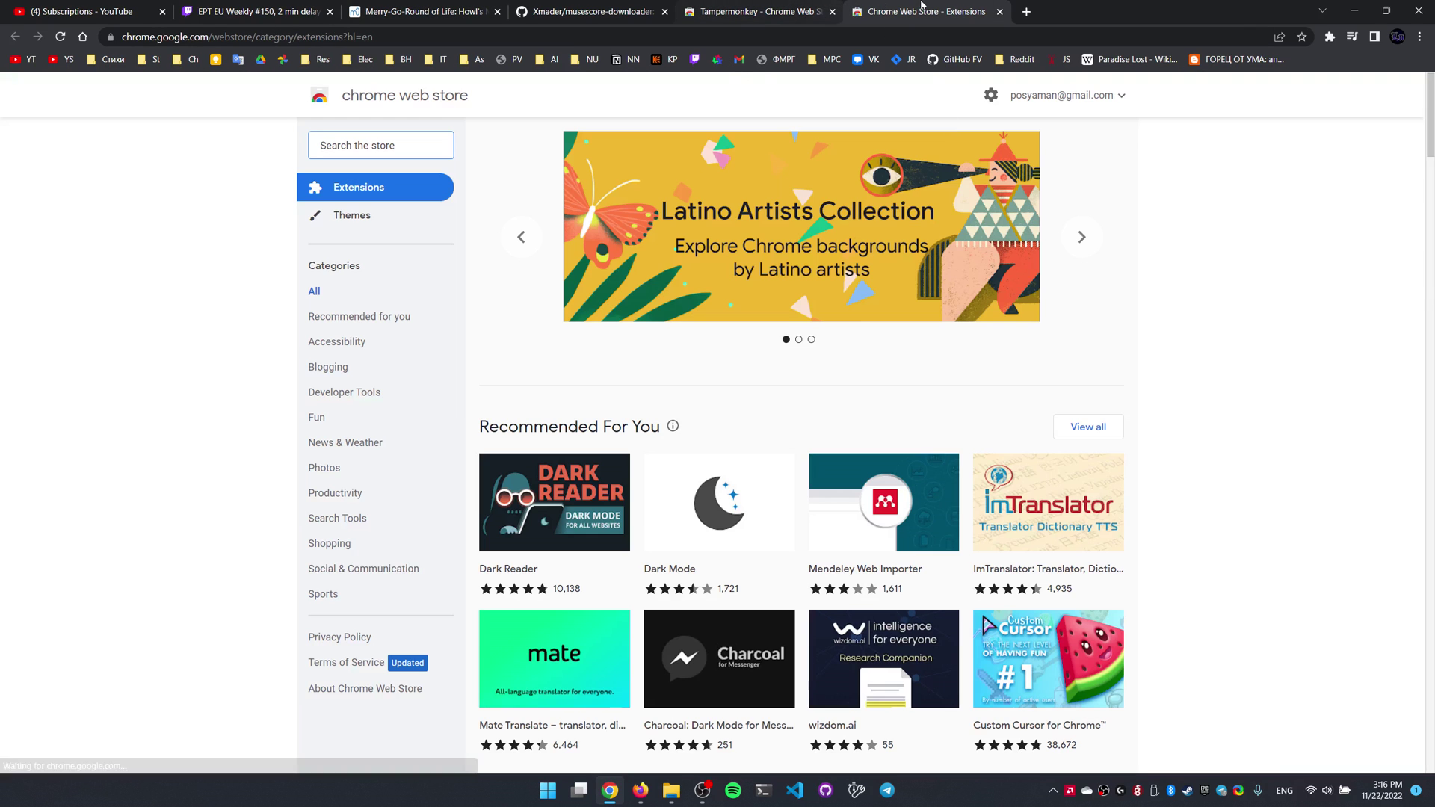
pyautogui.middleClick(921, 9)
pyautogui.click(539, 11)
pyautogui.click(478, 11)
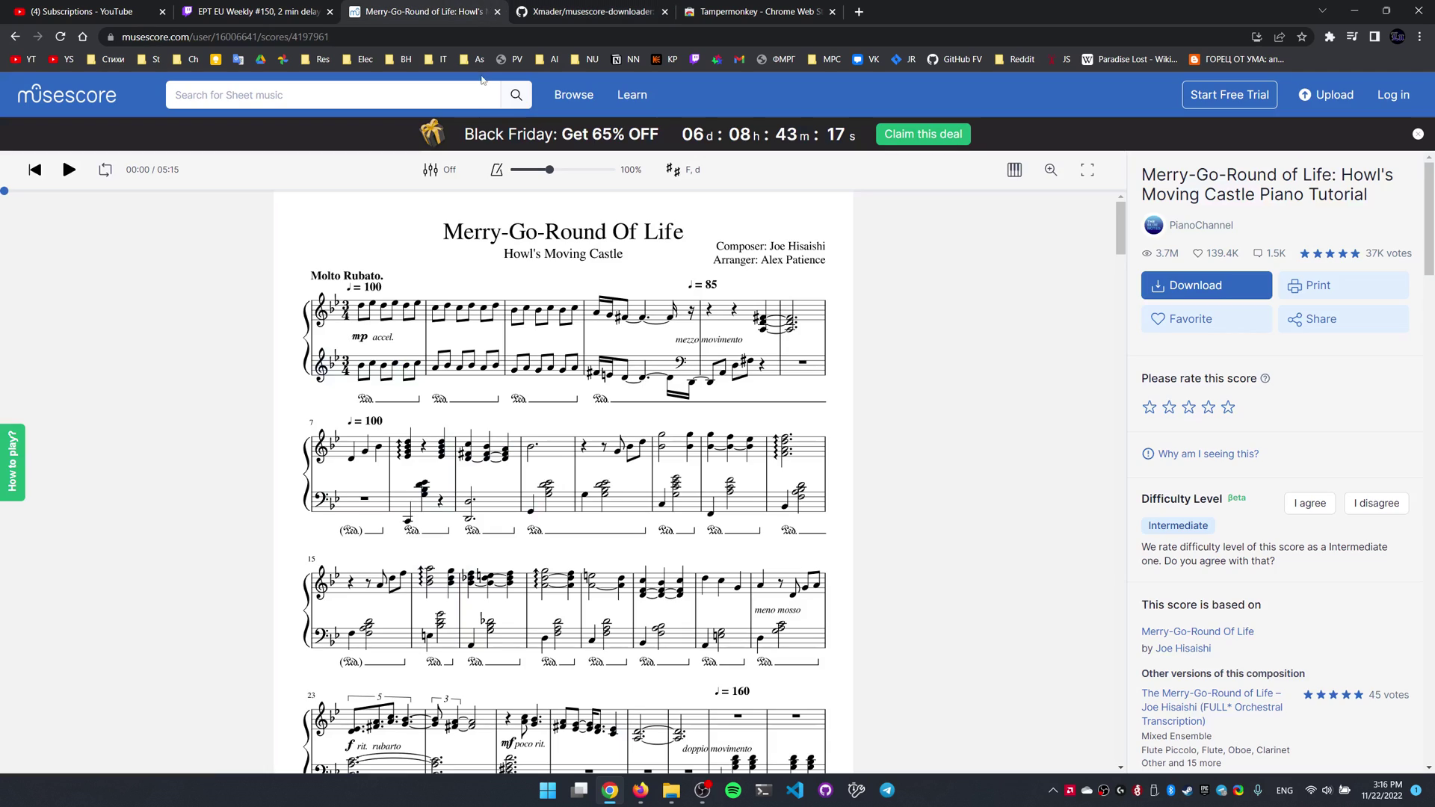
pyautogui.scroll(-3, 850, 354)
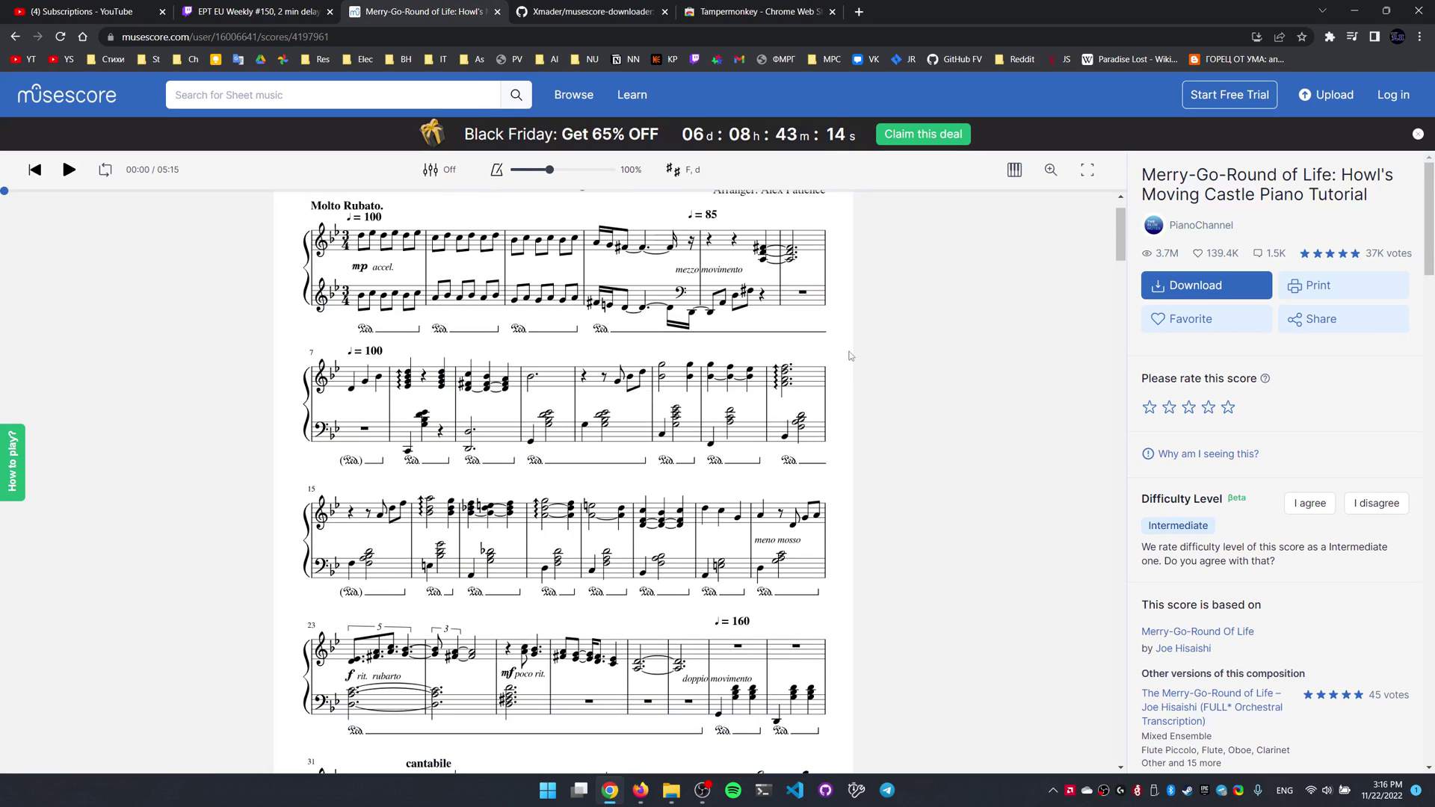
pyautogui.scroll(3, 850, 355)
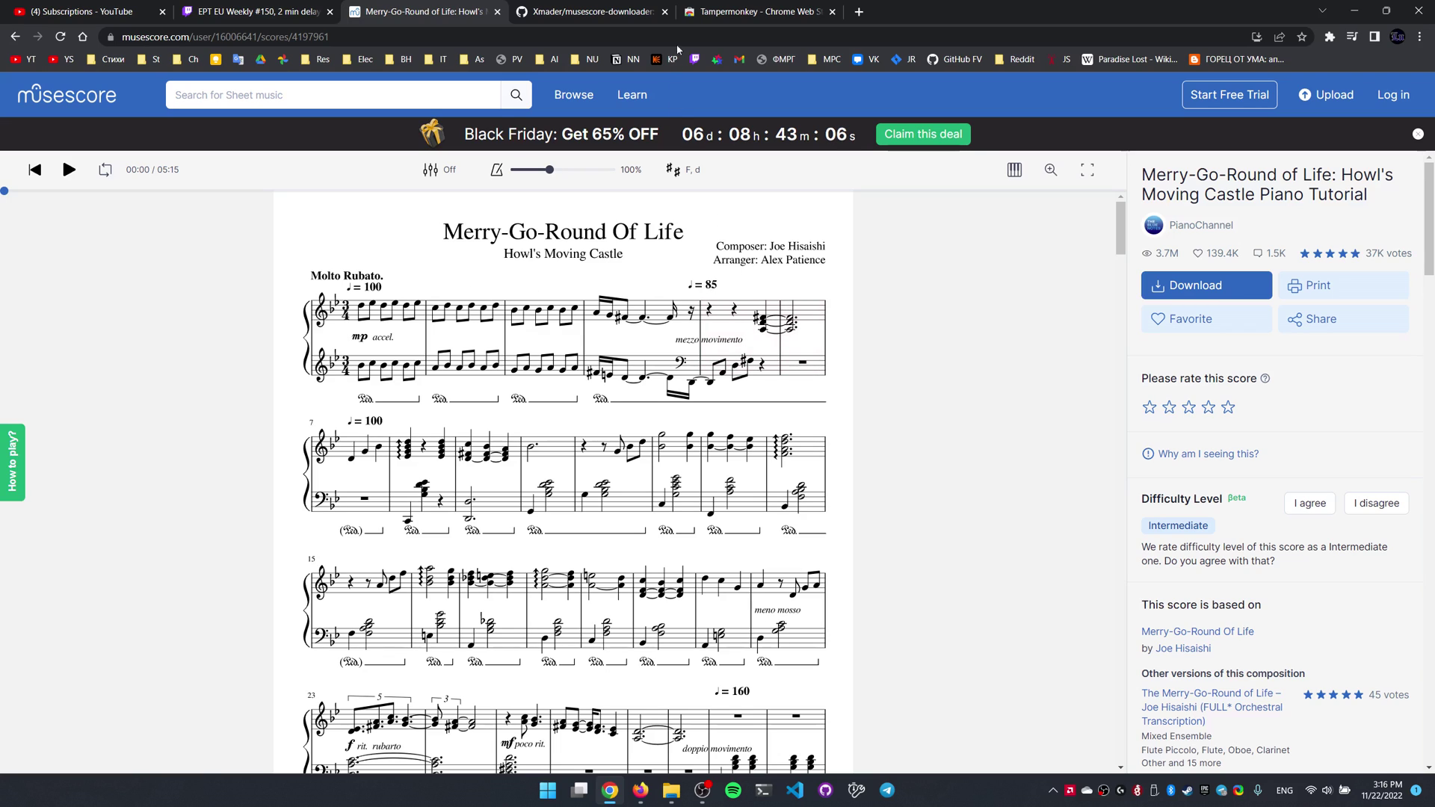
# Scroll the musescore-downloader README down to its CLI and userscript install sections.
pyautogui.click(640, 4)
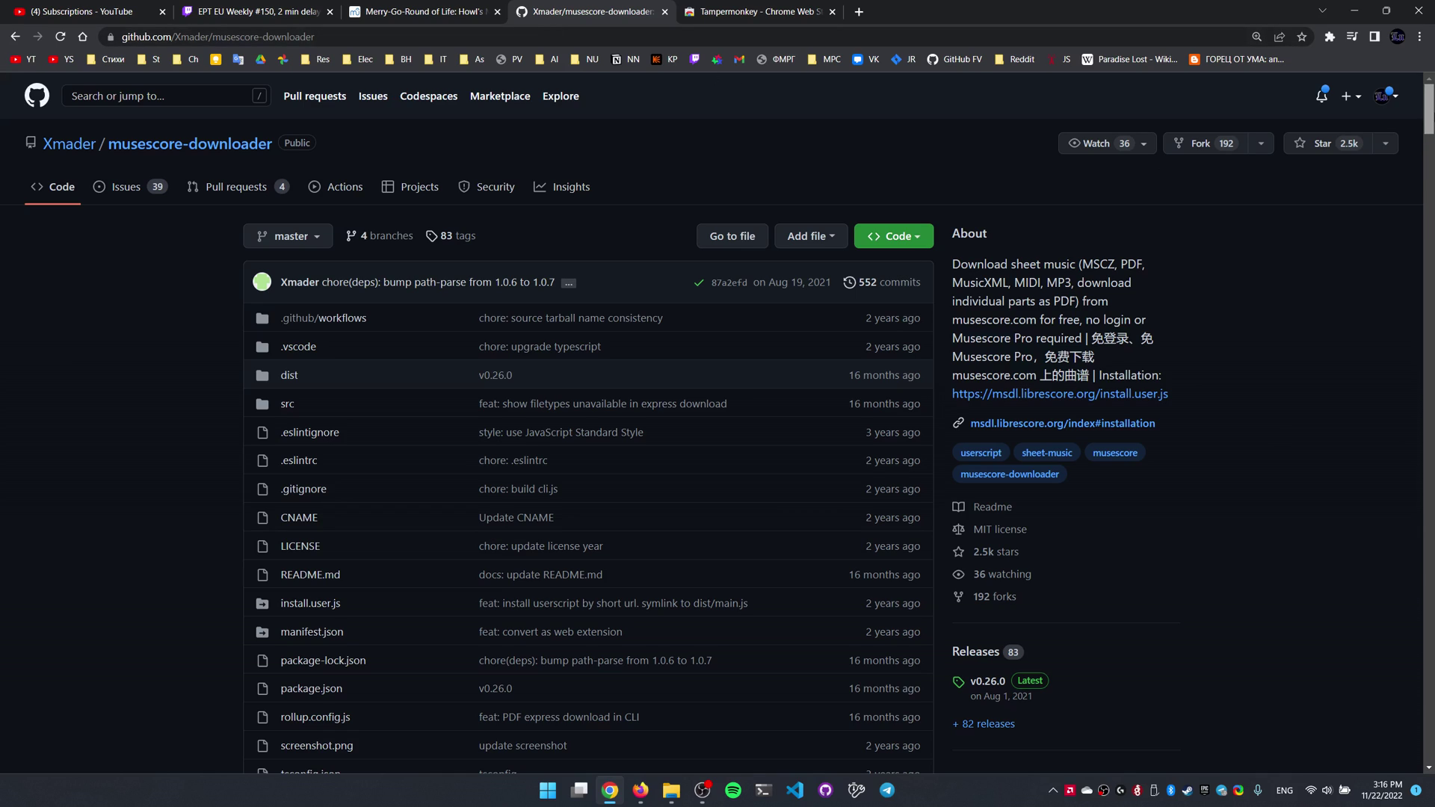
pyautogui.hotkey('ctrl', 'l')
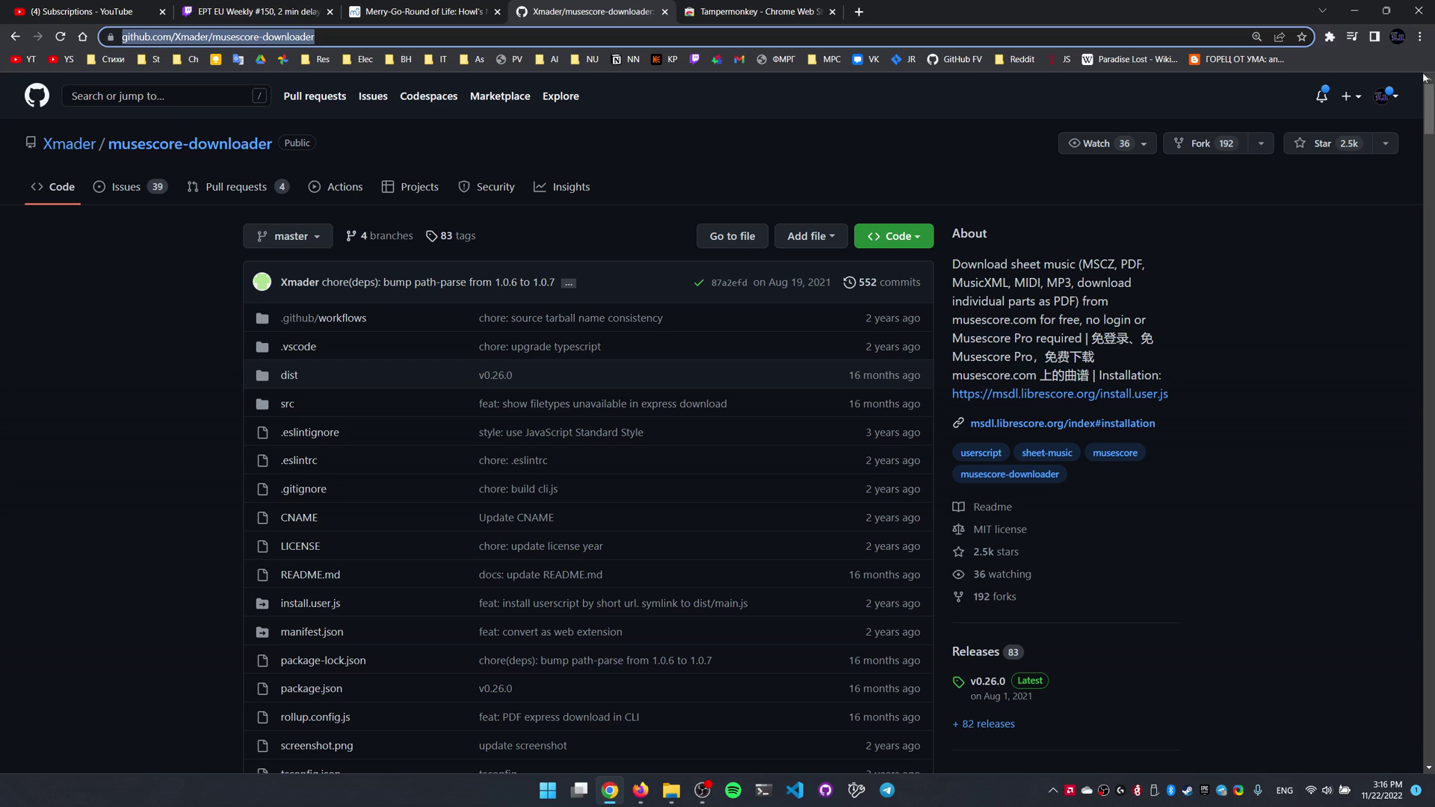
pyautogui.click(1360, 380)
pyautogui.scroll(-2, 1361, 380)
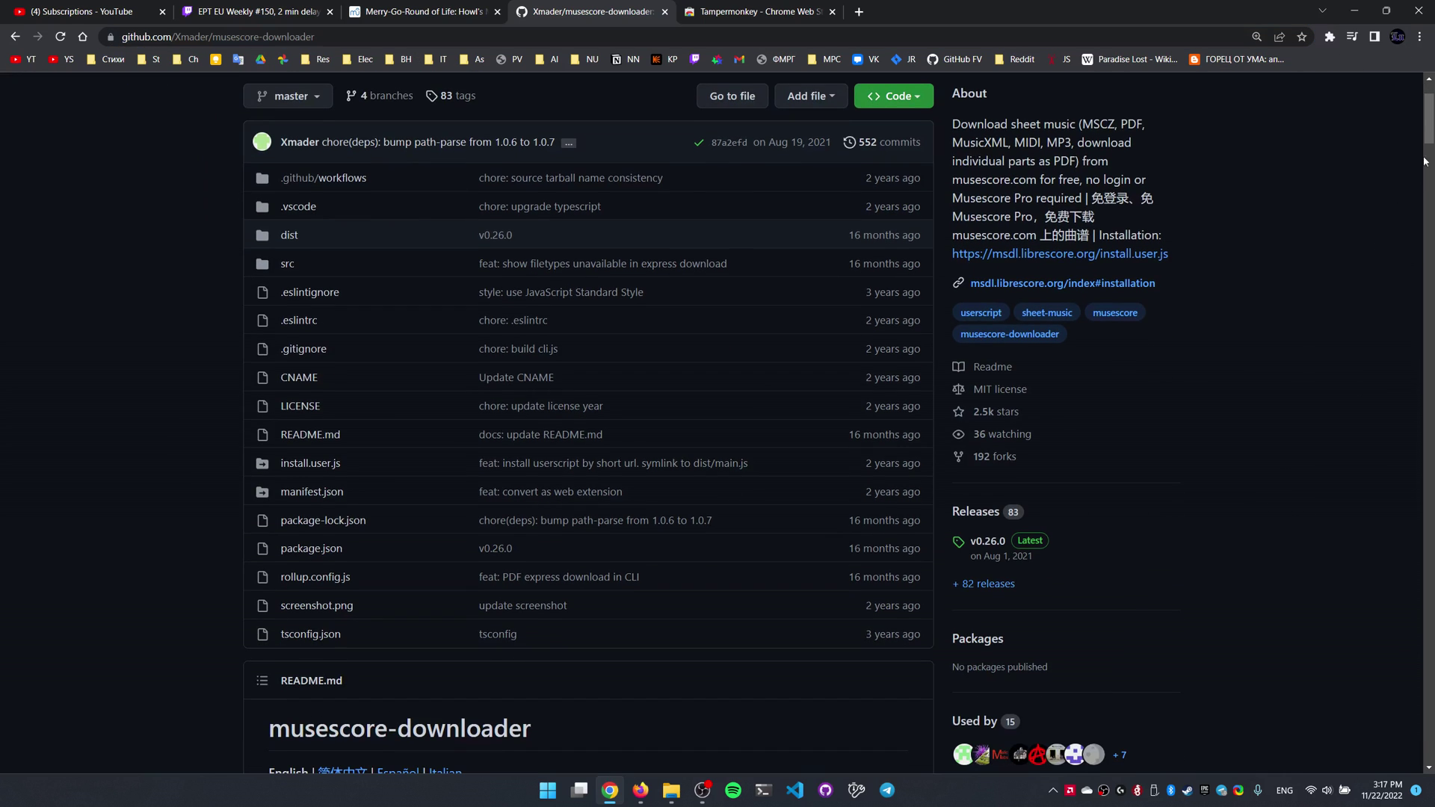
pyautogui.moveTo(1426, 138); pyautogui.dragTo(1426, 258)
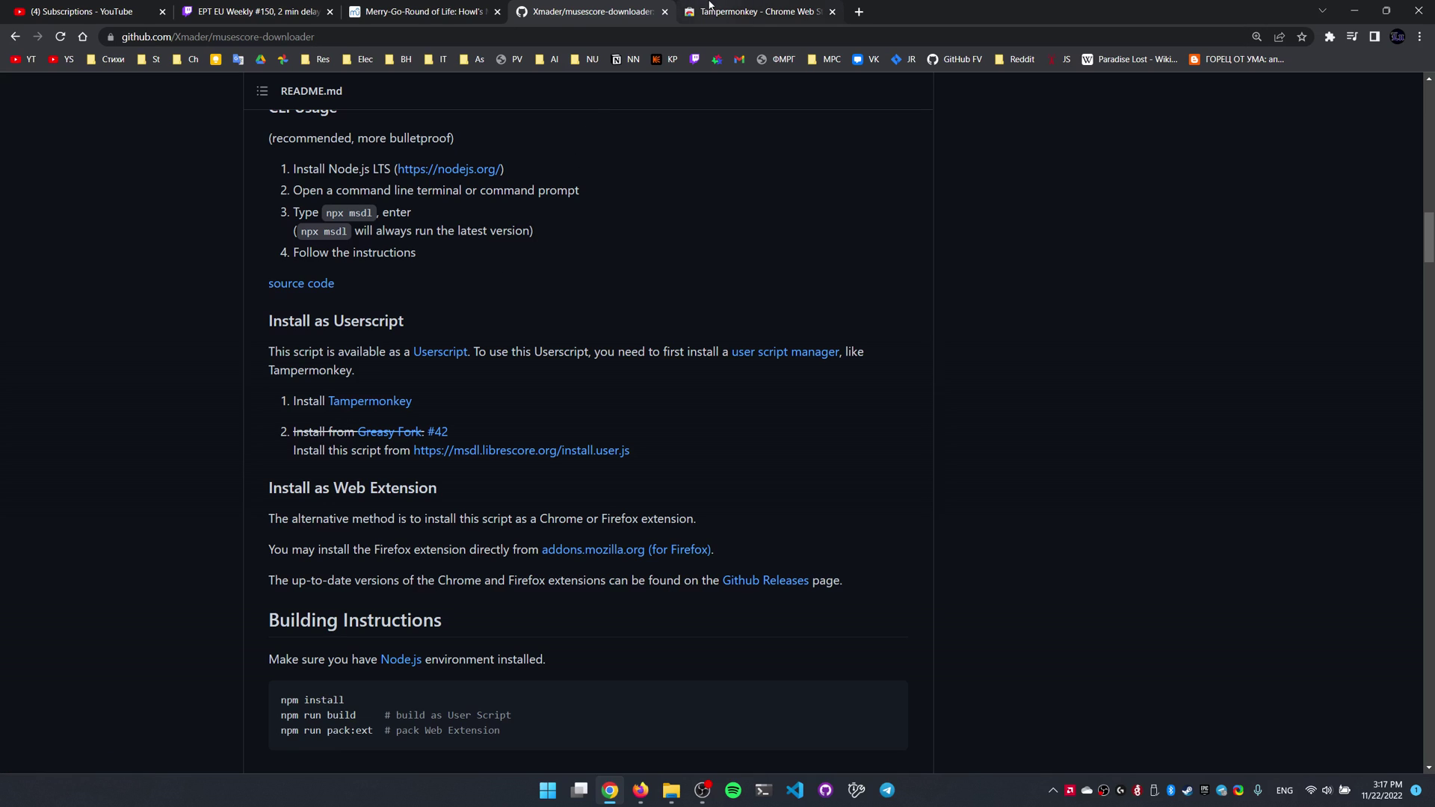
# Add the Tampermonkey extension to Chrome from the Web Store, then close its tab.
pyautogui.hotkey('ctrl', 'Tab')
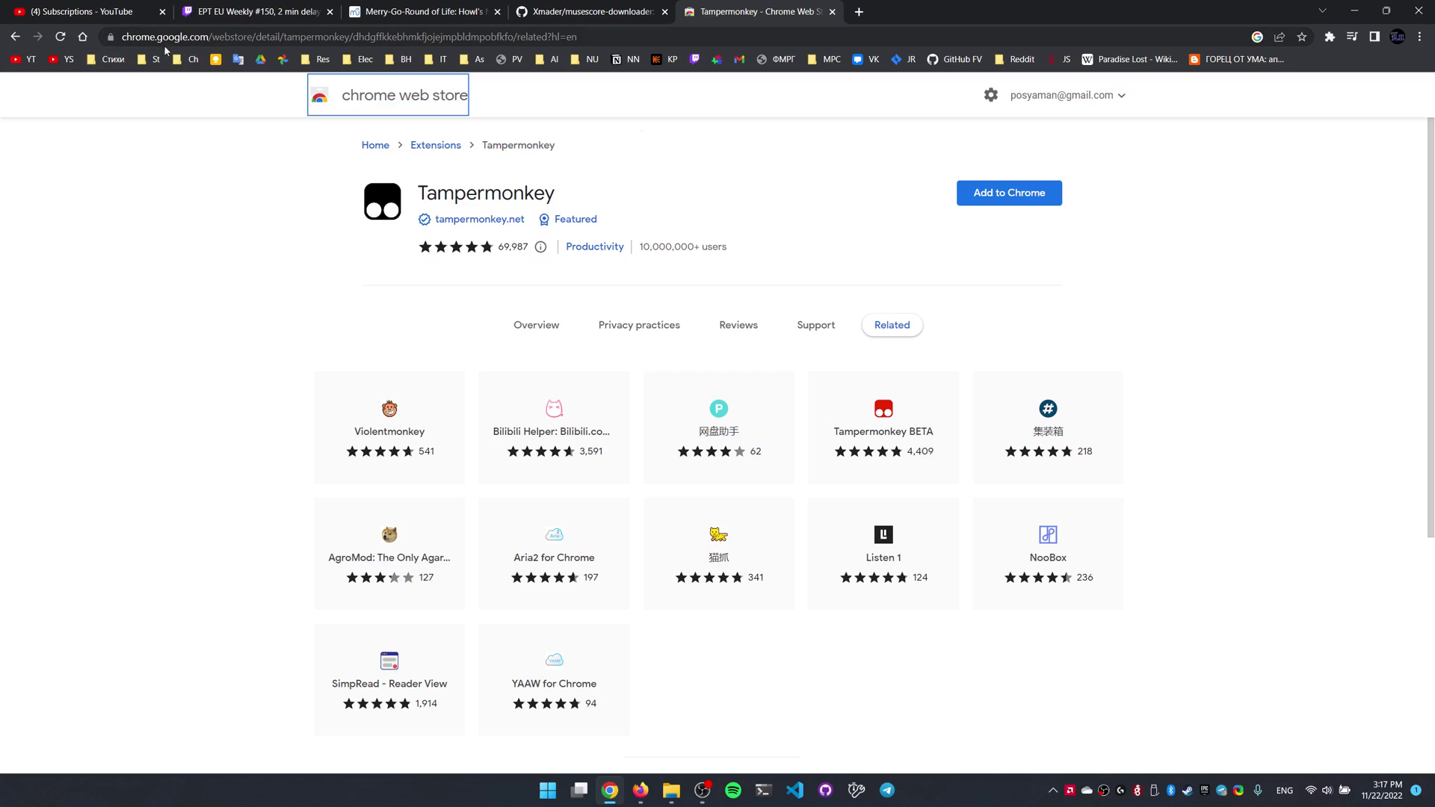
pyautogui.hotkey('ctrl', 'l')
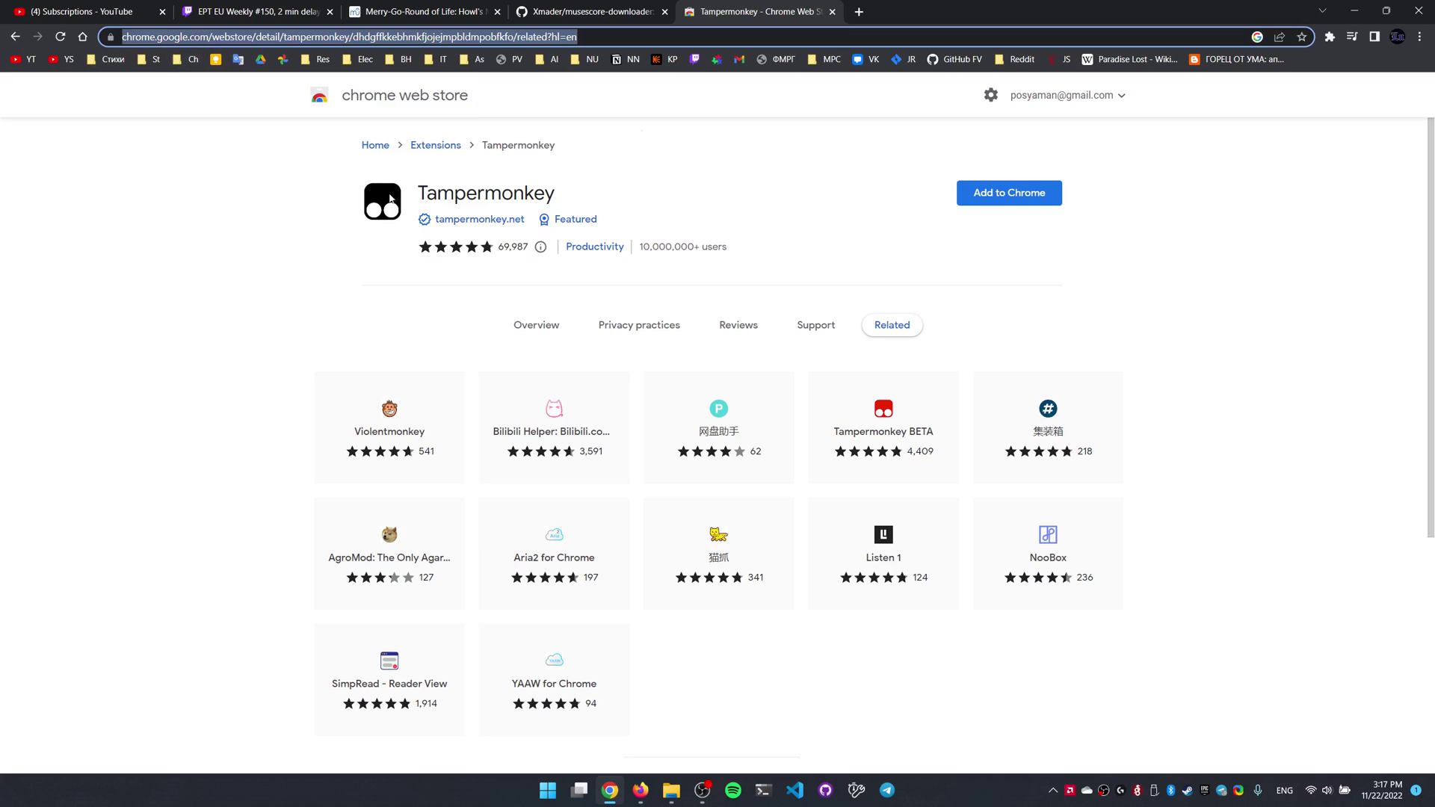
pyautogui.click(915, 195)
pyautogui.click(1002, 186)
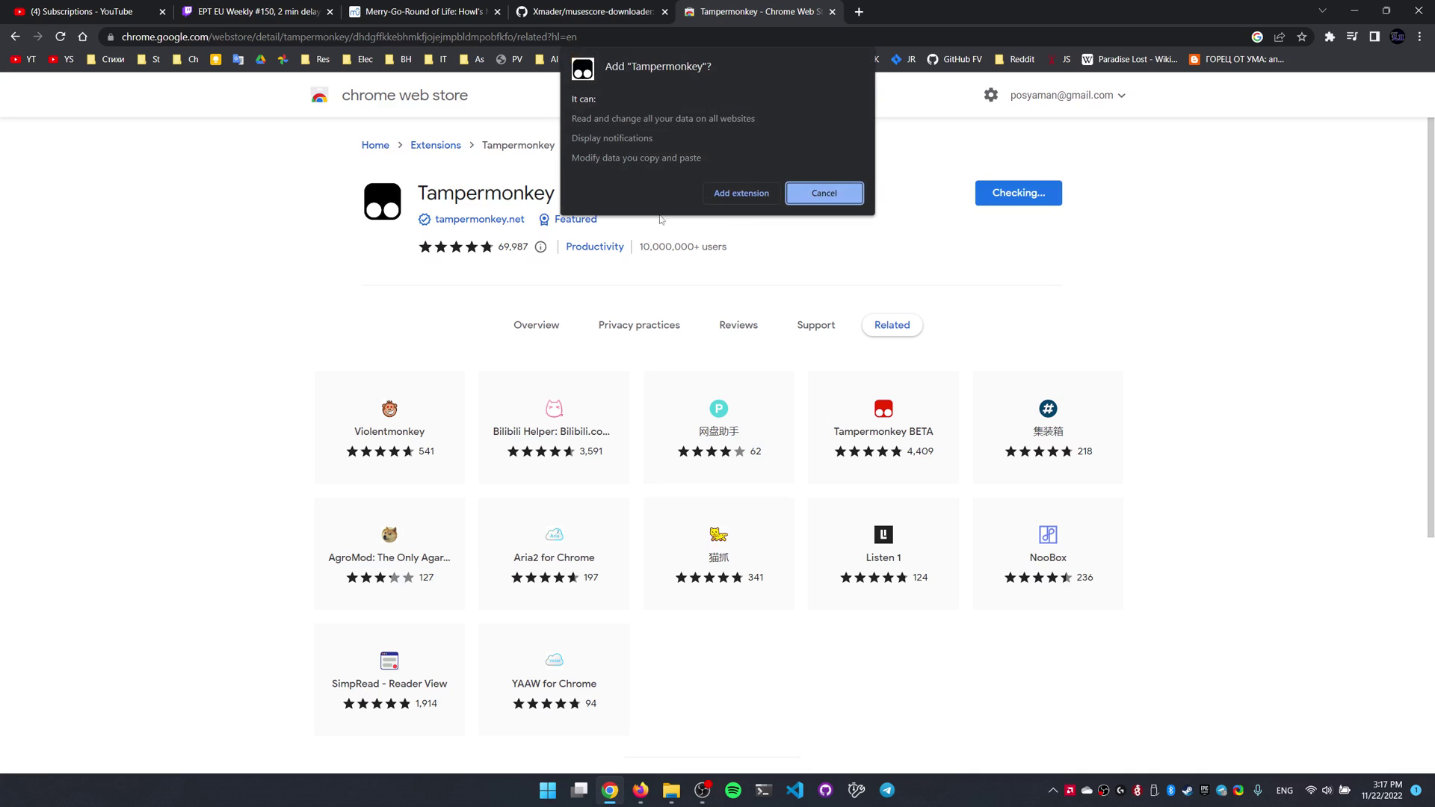
pyautogui.click(723, 195)
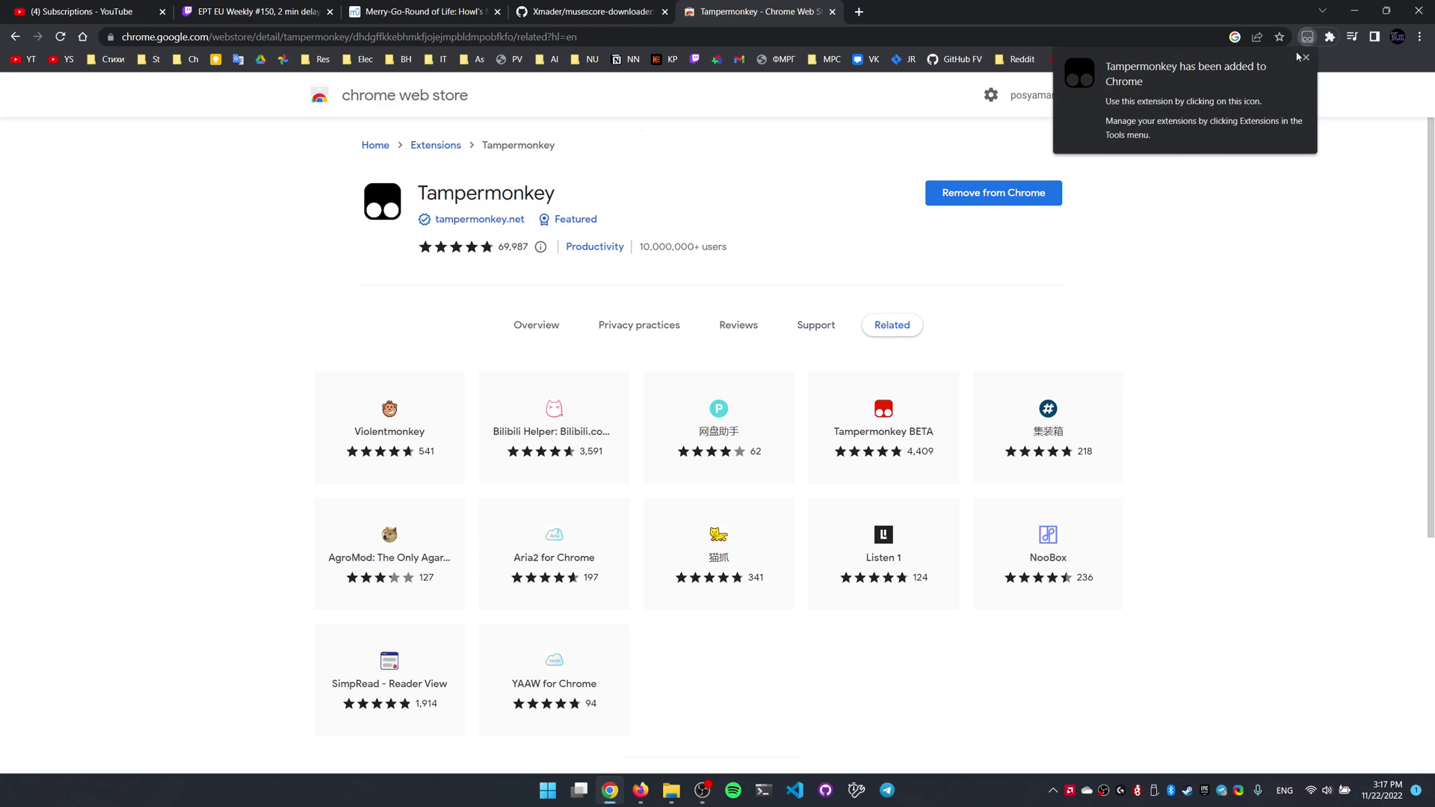
pyautogui.scroll(-3, 843, 284)
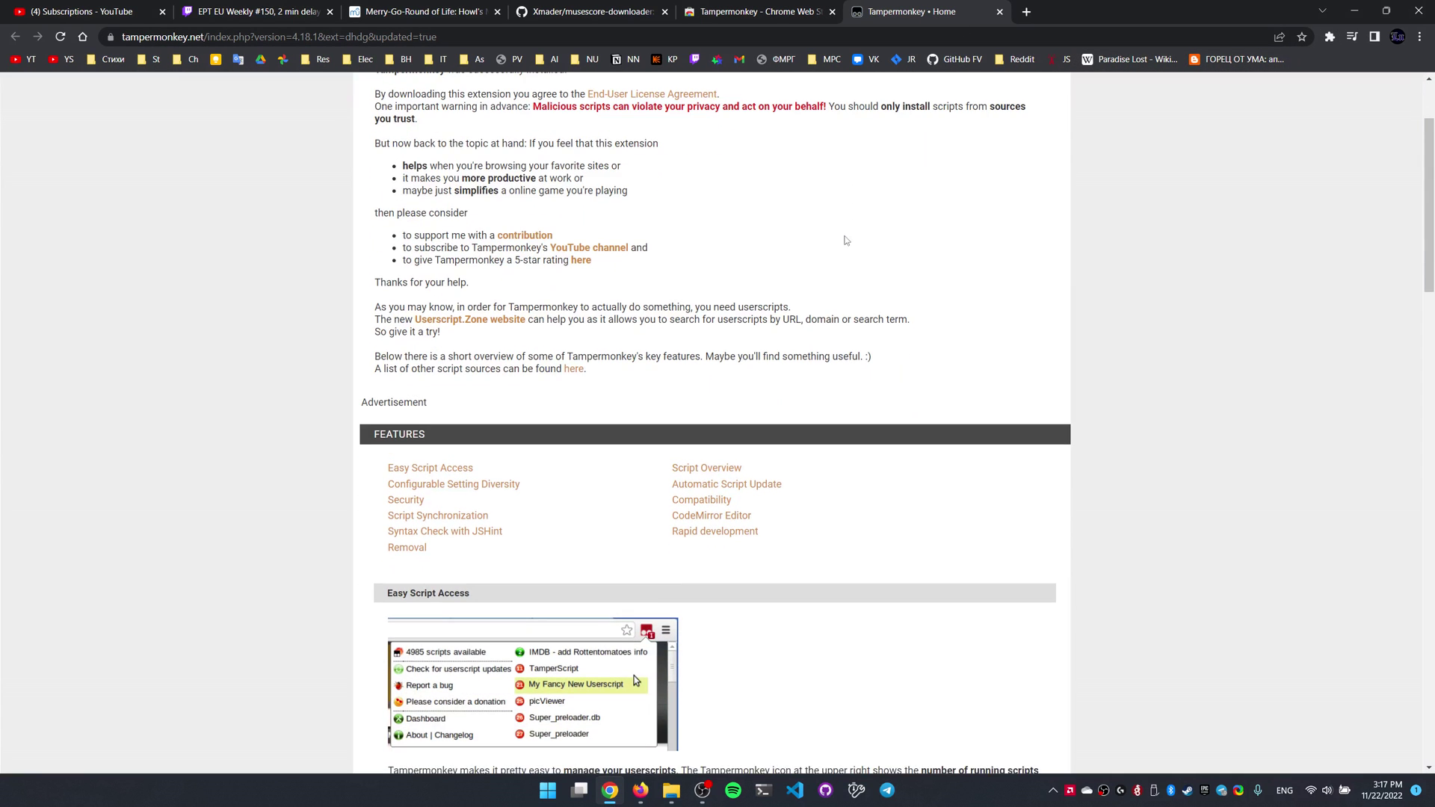
pyautogui.hotkey('ctrl', 'w')
pyautogui.hotkey('ctrl', 'w')
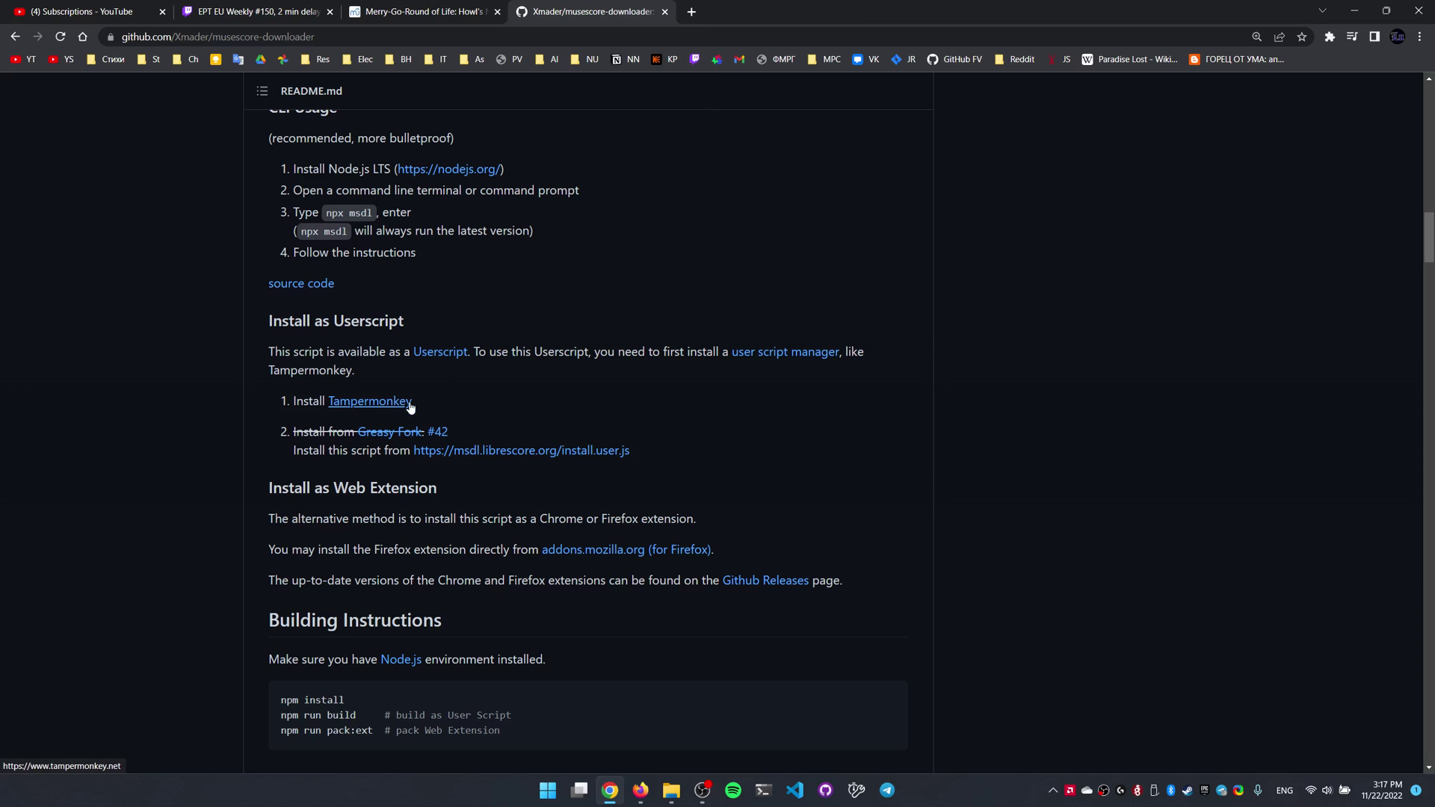
# Install the musescore-downloader v0.26.0 userscript via the msdl.librescore.org/install.user.js link.
pyautogui.click(464, 452)
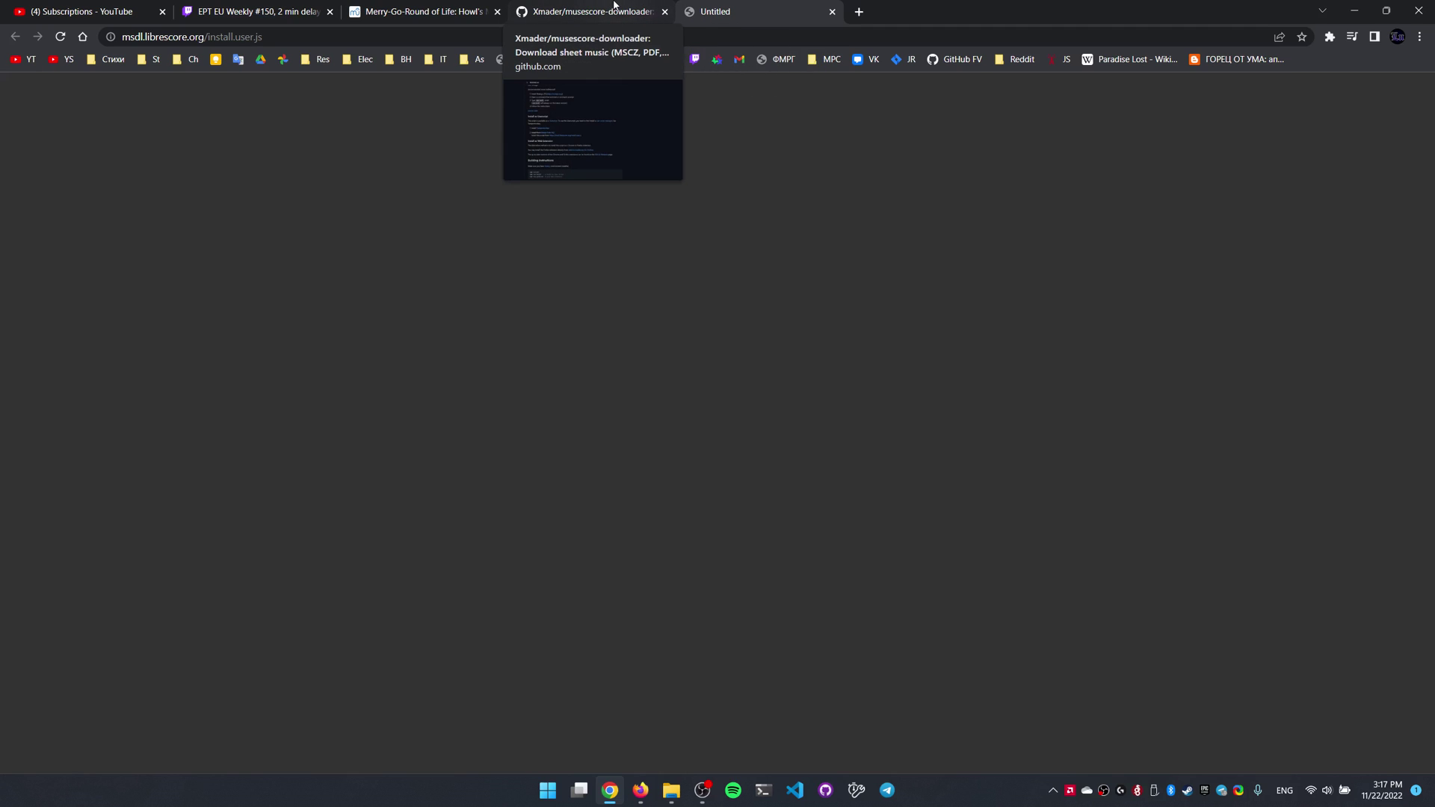
# Reload the Merry-Go-Round score page so the MSCZ, PDF, MXL, MIDI and MP3 buttons appear.
pyautogui.click(439, 11)
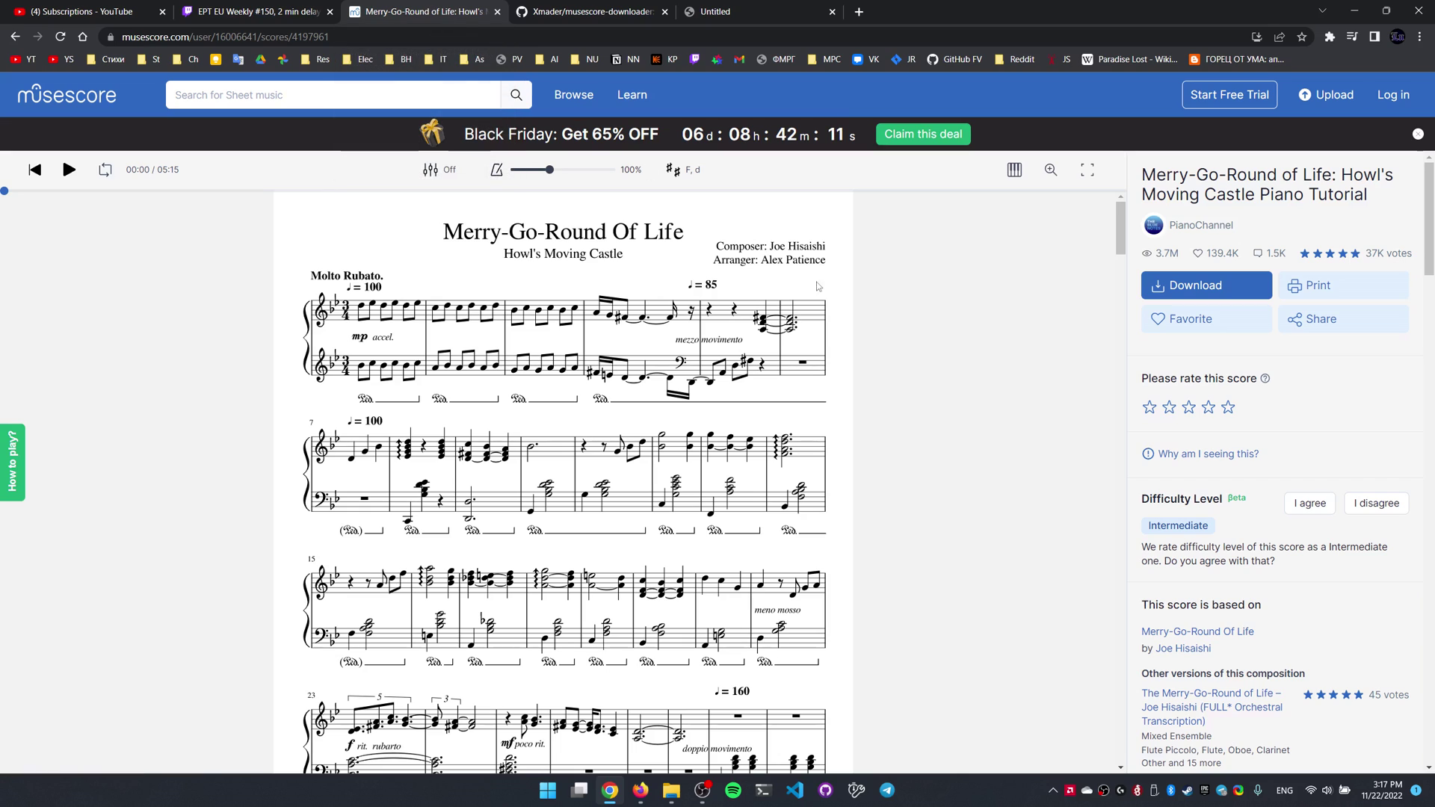
pyautogui.click(387, 31)
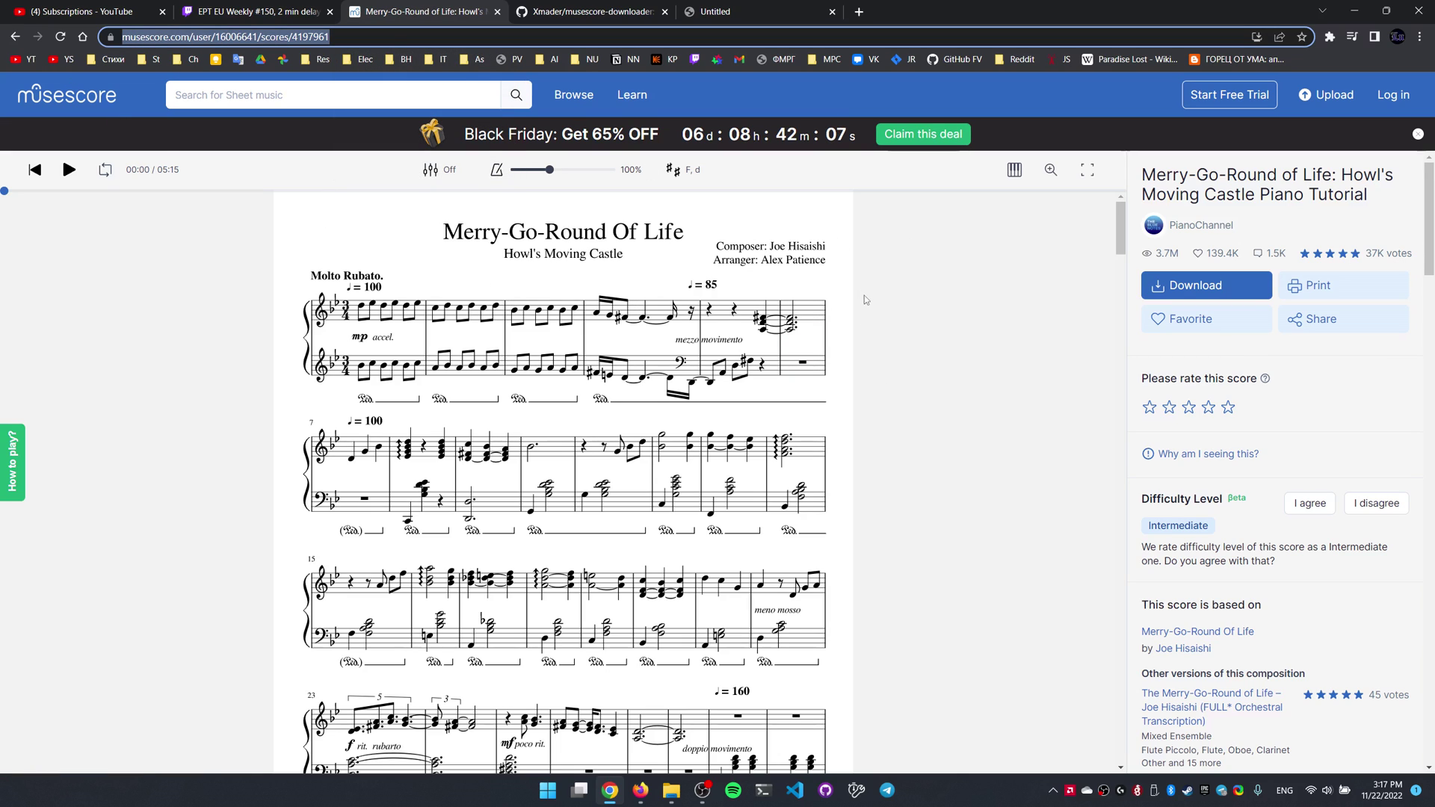
pyautogui.press('Return')
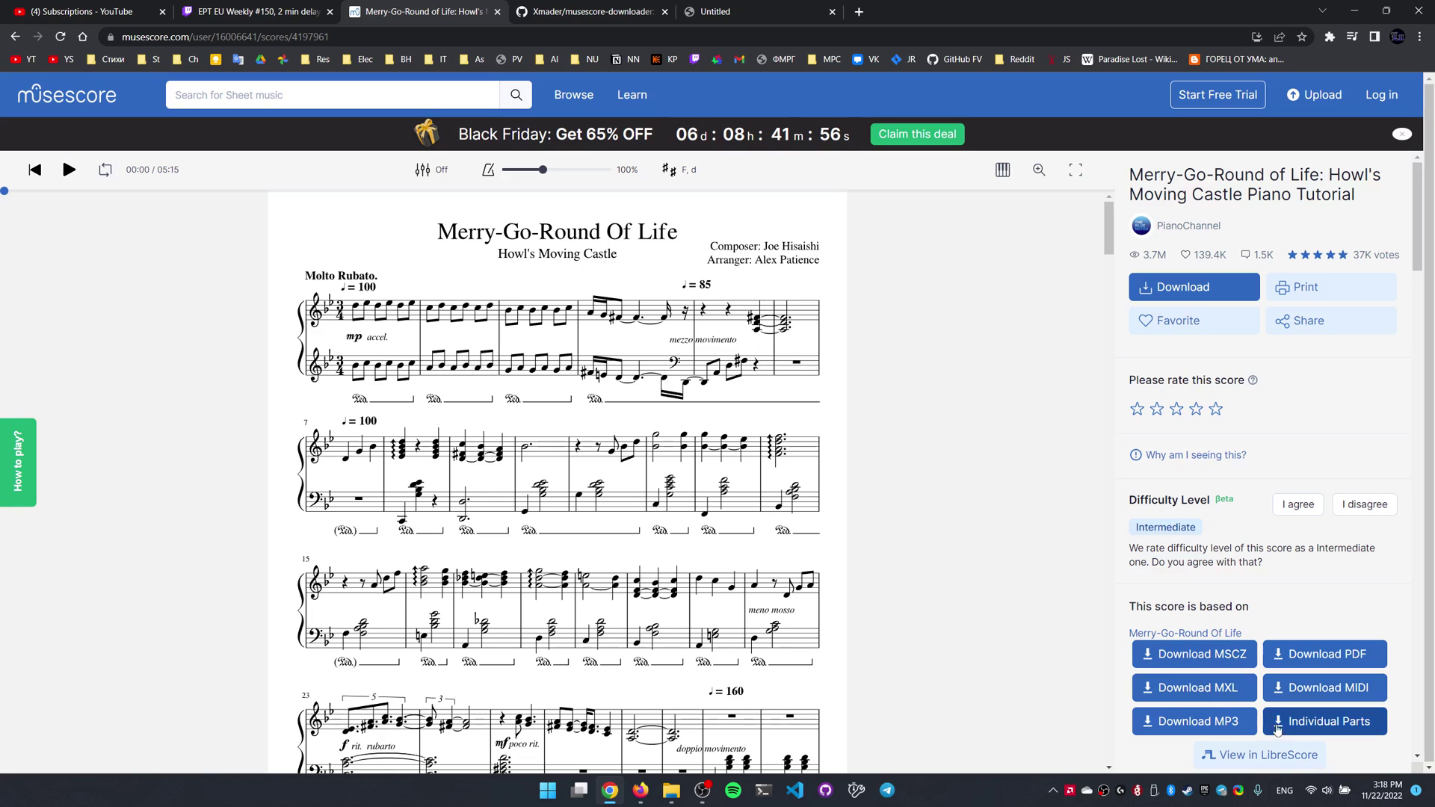
# Download the score as a PDF to Downloads and view the 7-page file in a tab.
pyautogui.click(1330, 658)
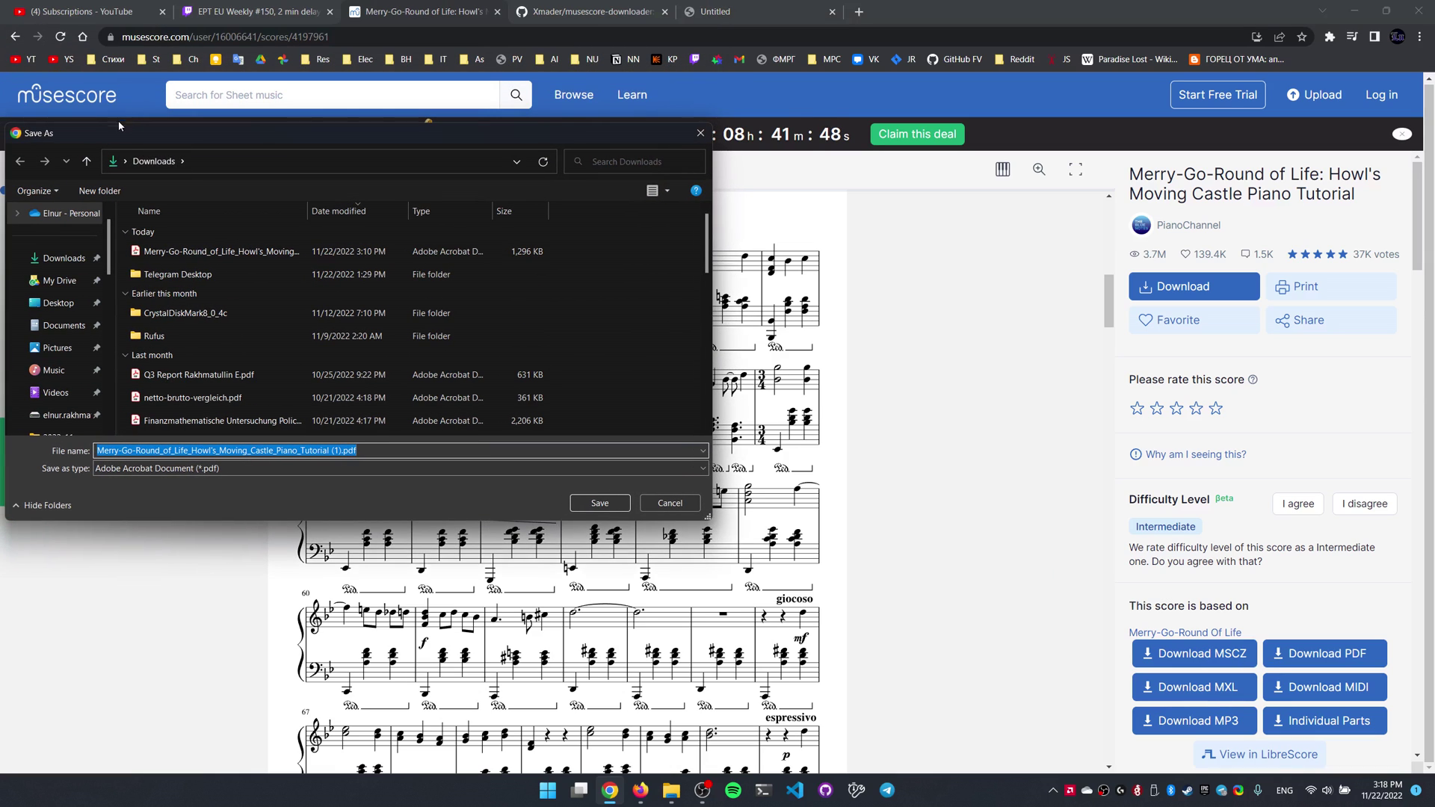
pyautogui.click(600, 503)
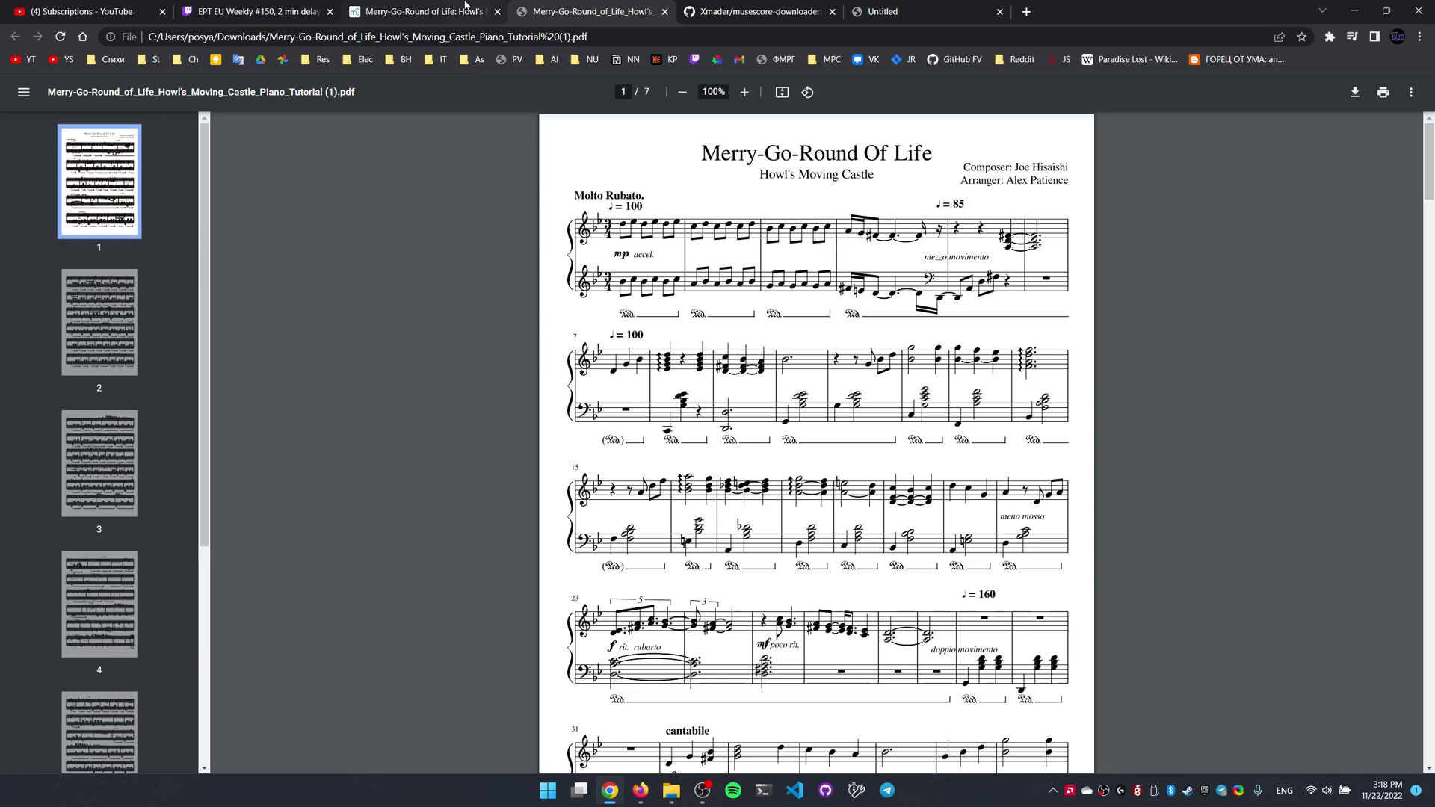
pyautogui.hotkey('ctrl', 'shift', 'Tab')
# Check the musescore-downloader commands listed in Tampermonkey's extension menu.
pyautogui.scroll(-3, 1289, 614)
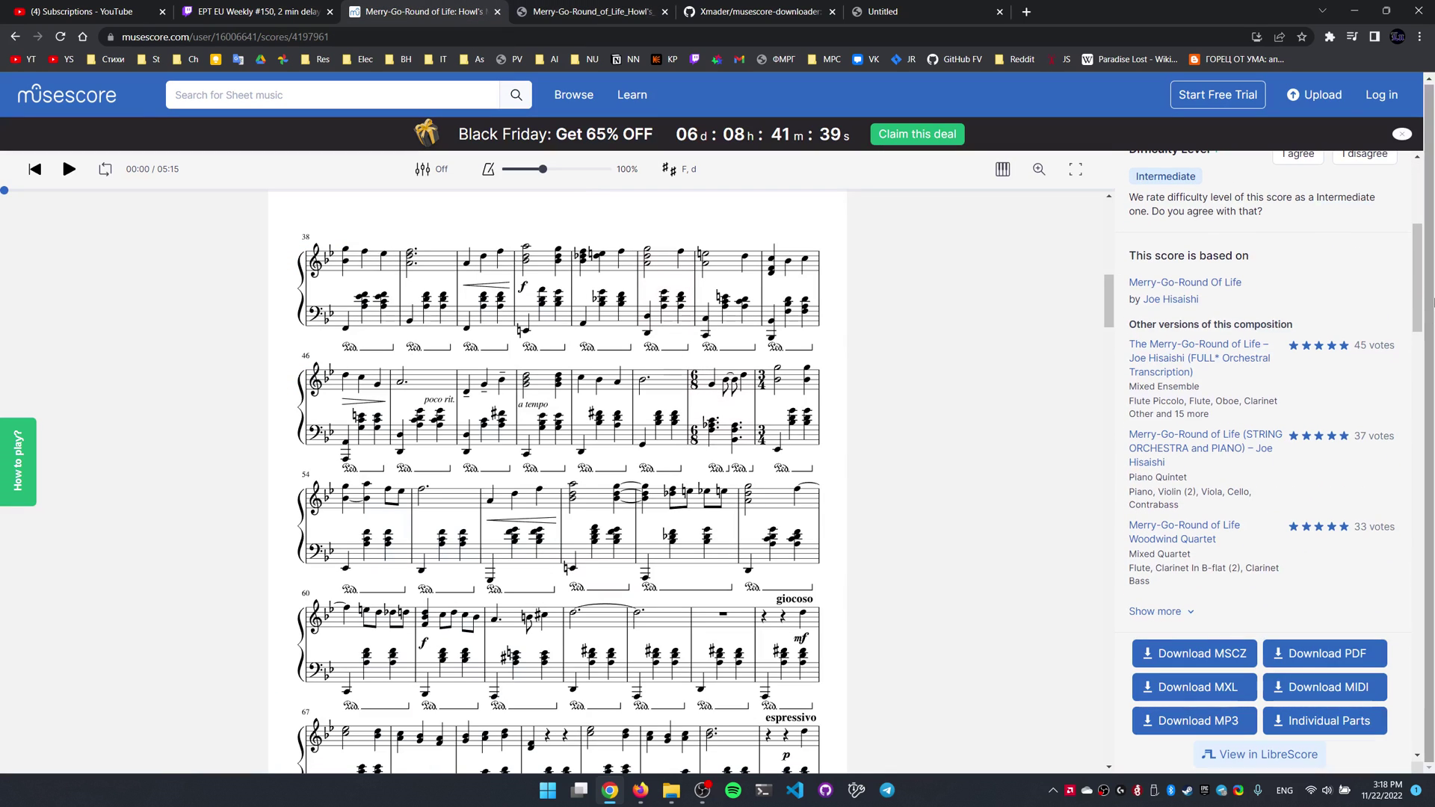
pyautogui.scroll(5, 1416, 224)
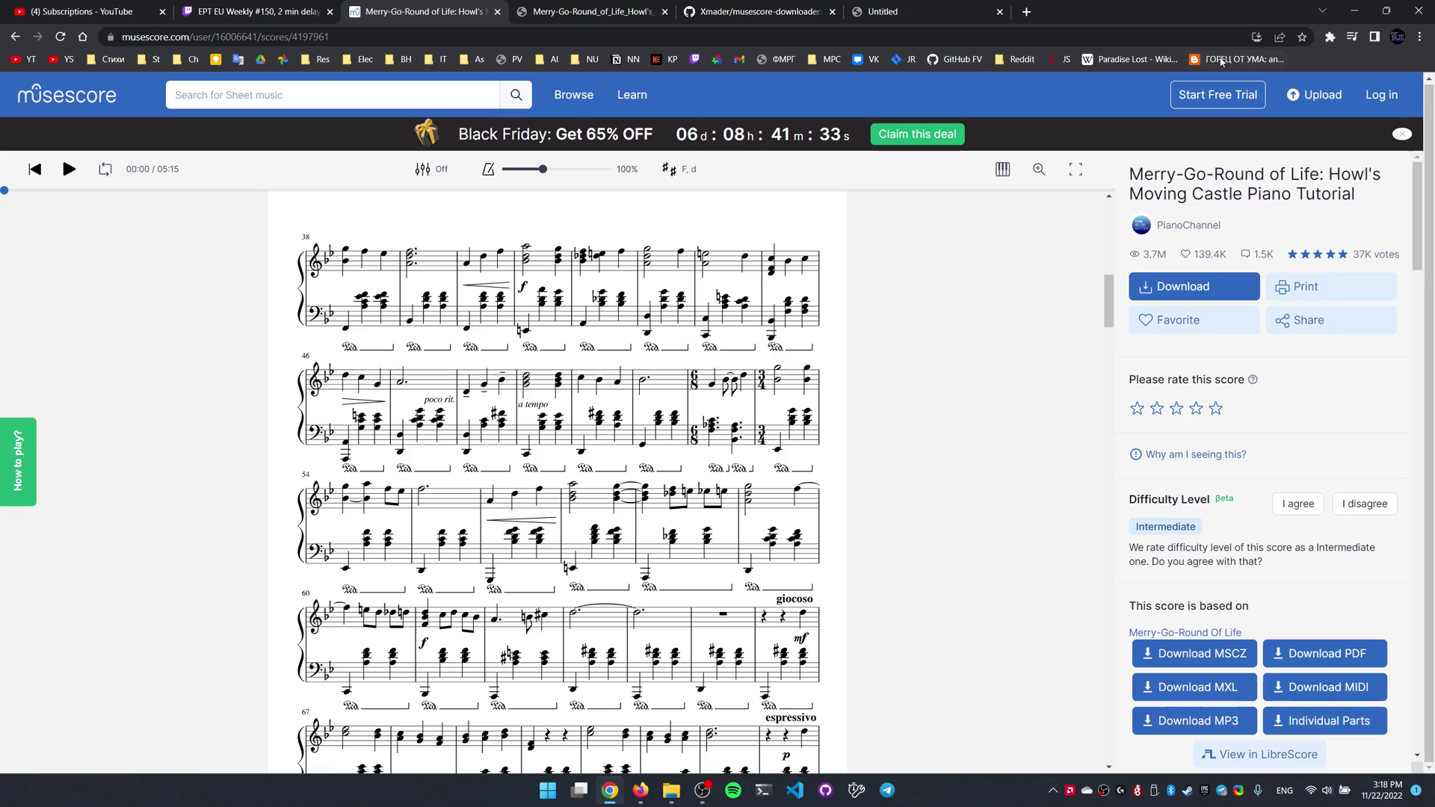
pyautogui.click(1329, 36)
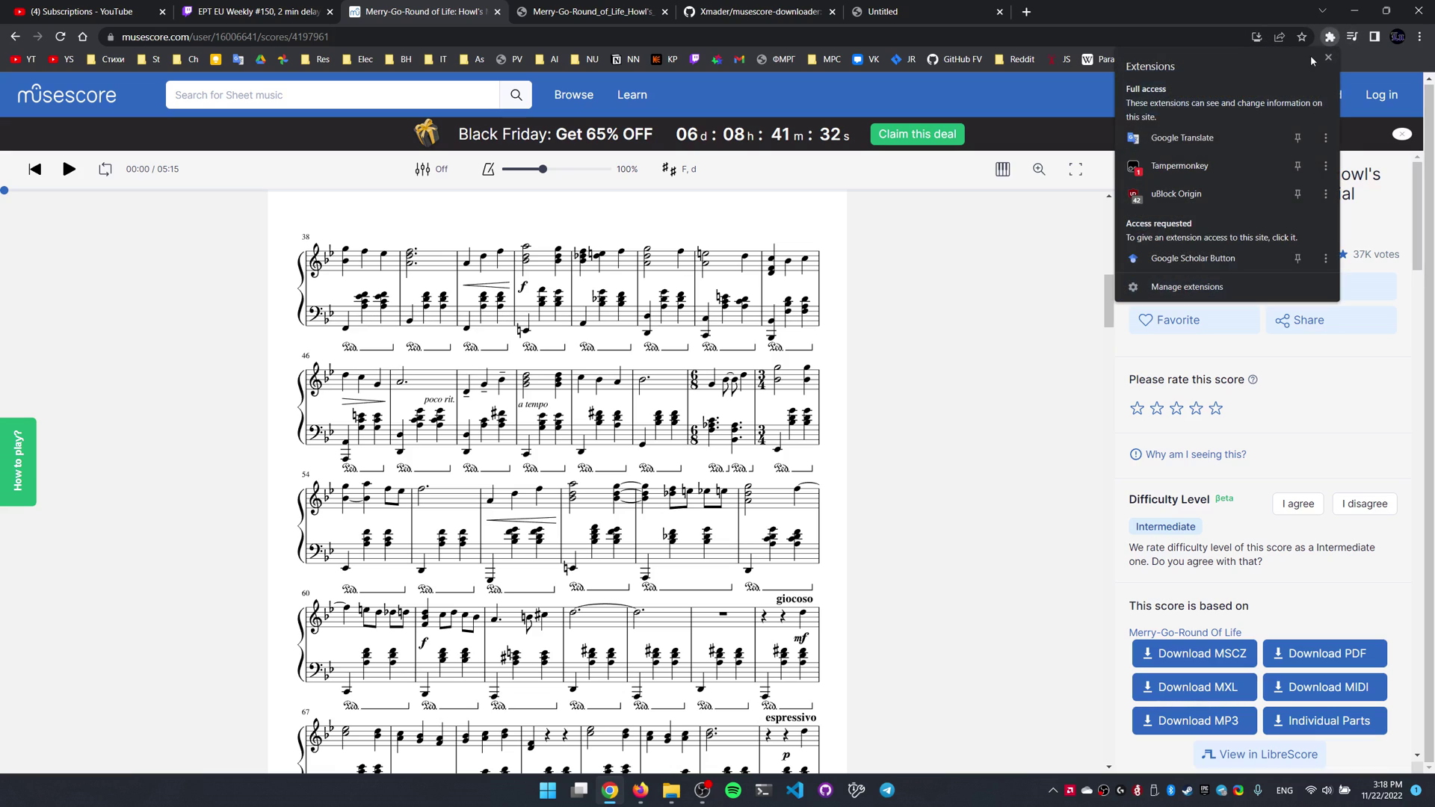
pyautogui.click(1214, 166)
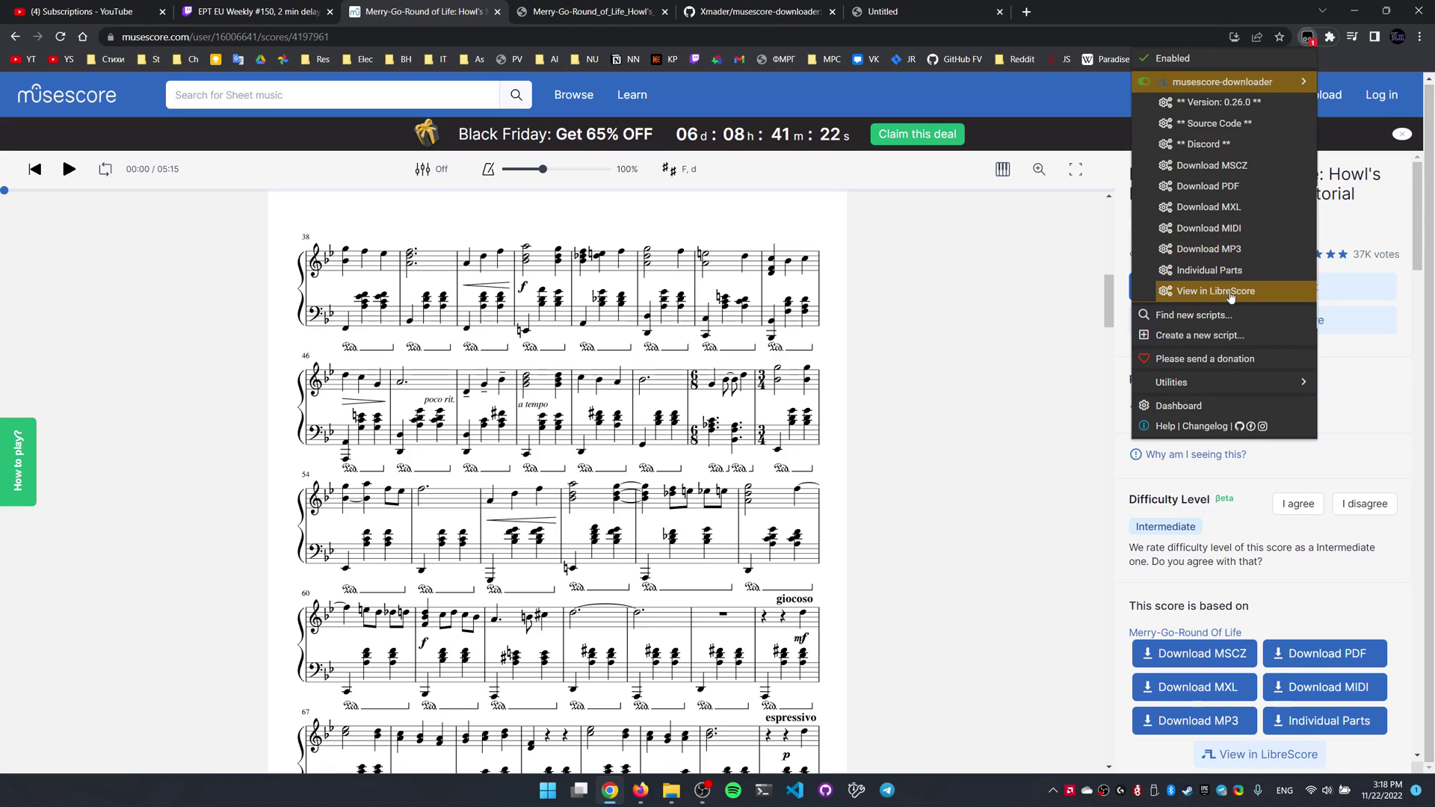
pyautogui.click(930, 371)
# Return to the musescore-downloader README on GitHub.
pyautogui.scroll(-3, 905, 459)
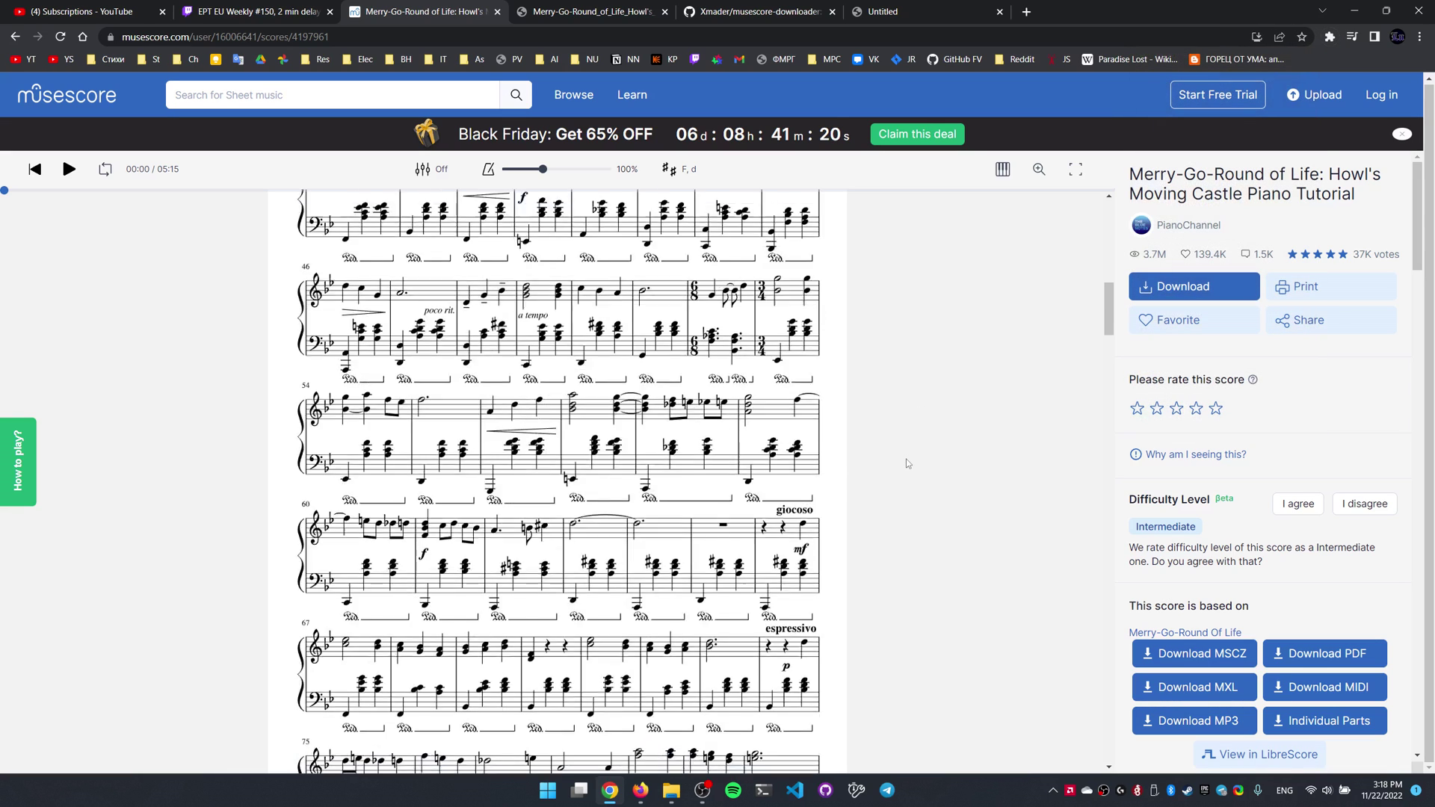
pyautogui.click(751, 9)
pyautogui.scroll(3, 579, 305)
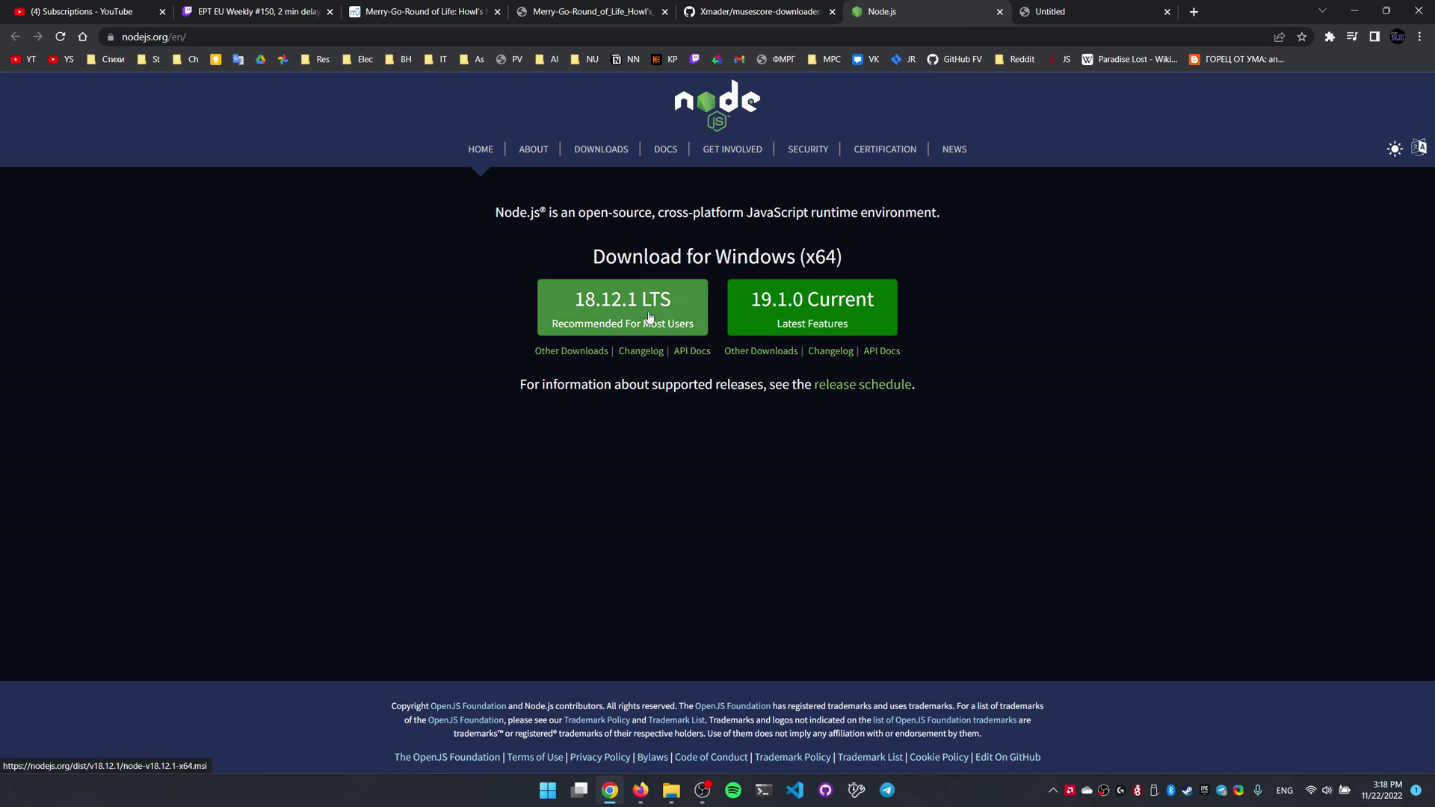
pyautogui.click(649, 319)
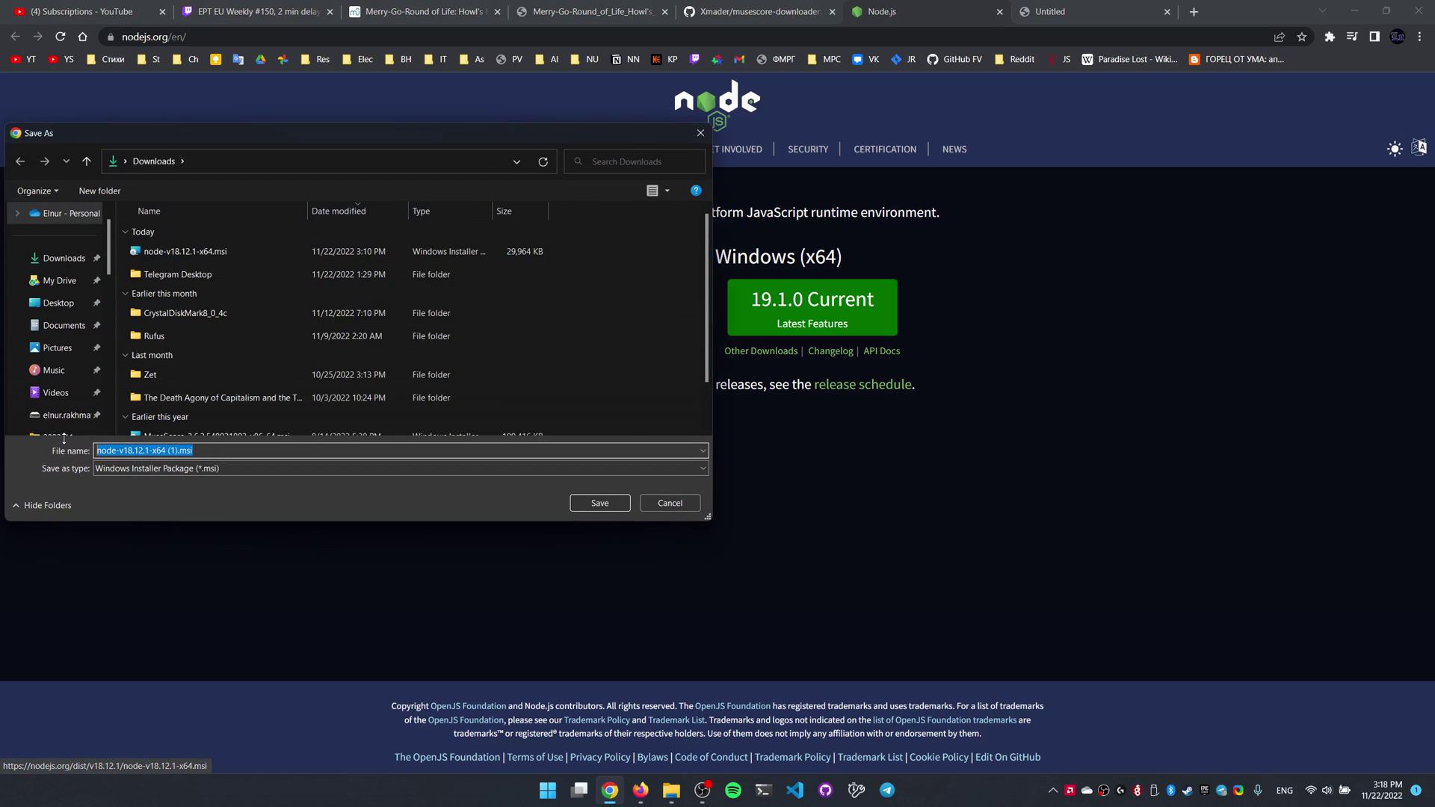
pyautogui.click(670, 503)
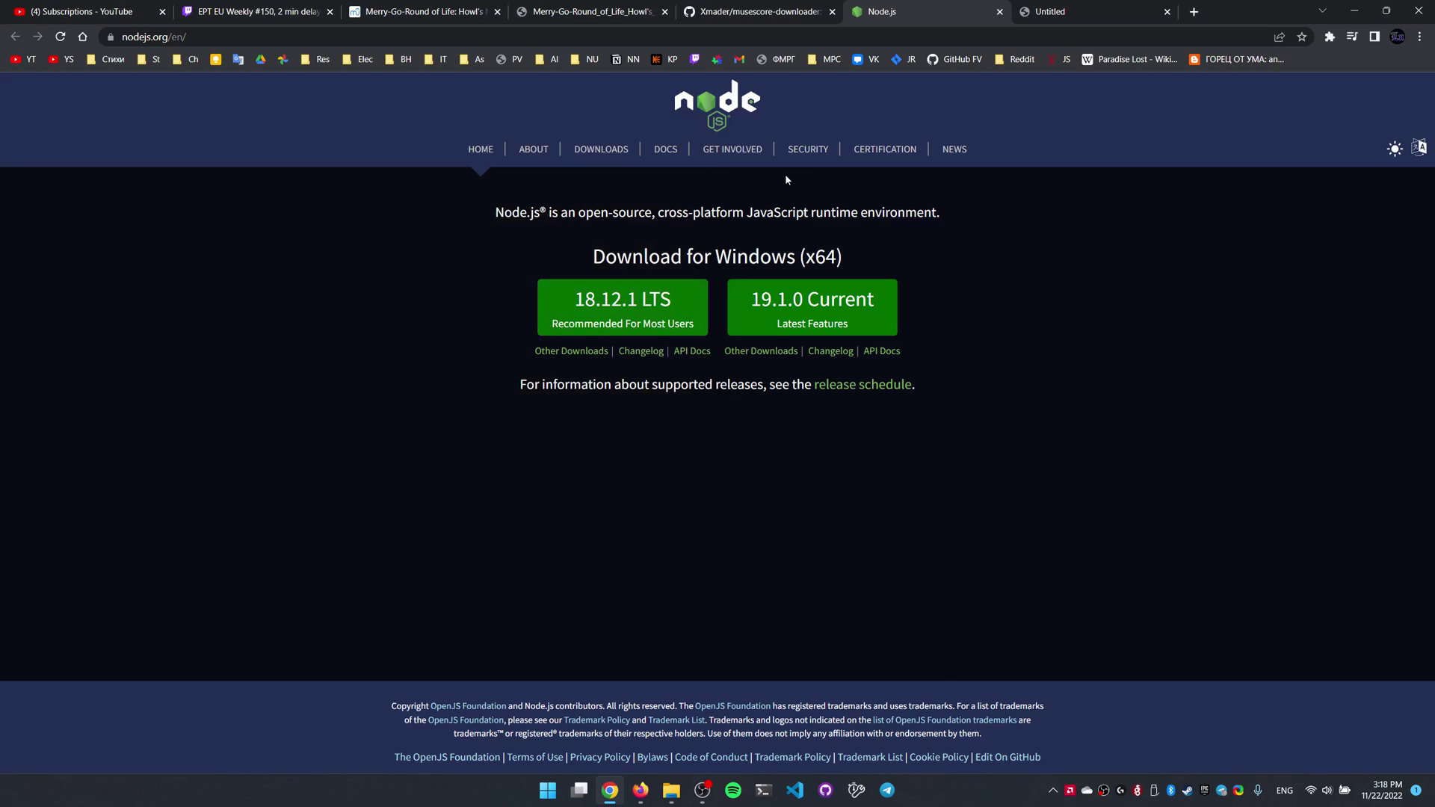
# Launch Command Prompt from Windows search and centre its window on screen.
pyautogui.press('super')
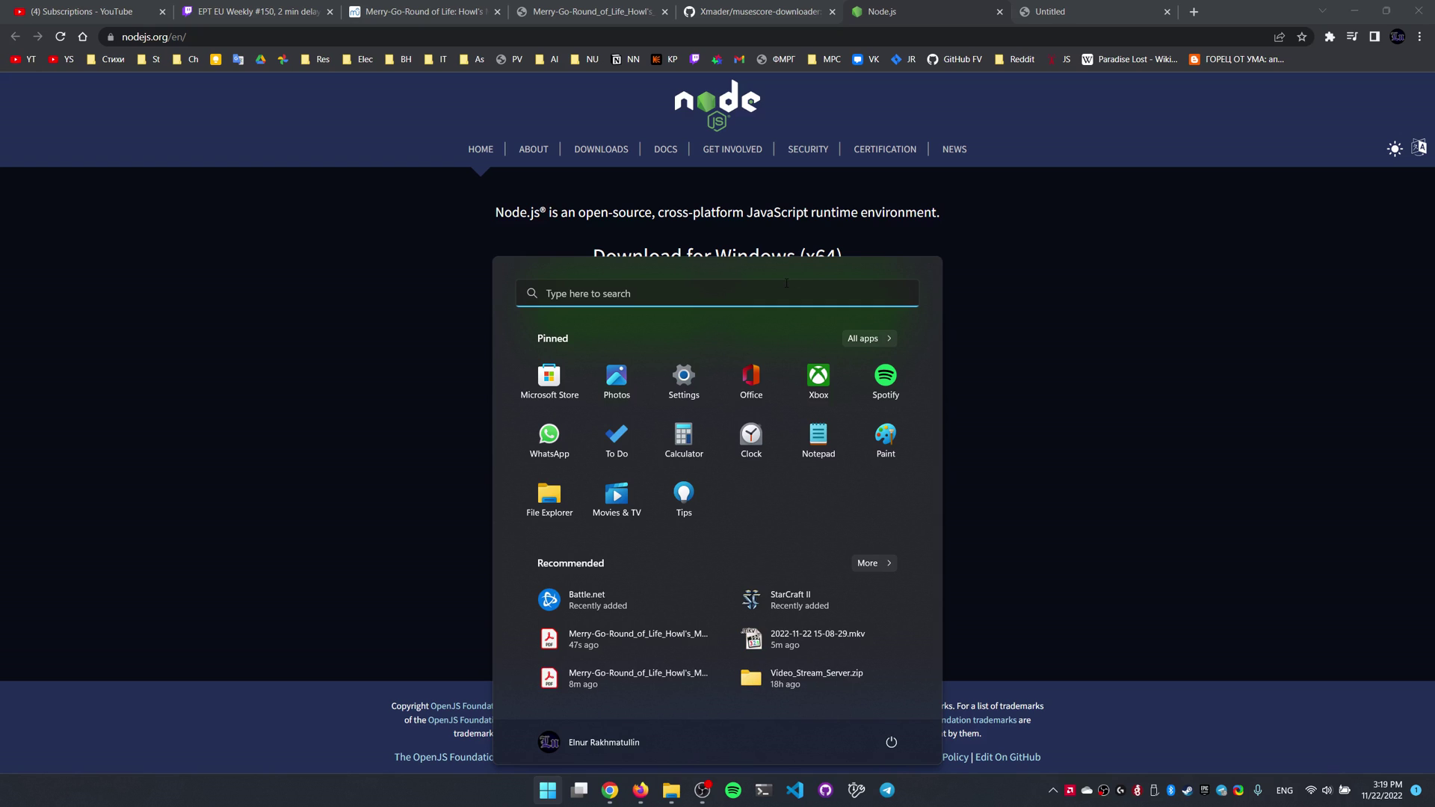
pyautogui.write('command')
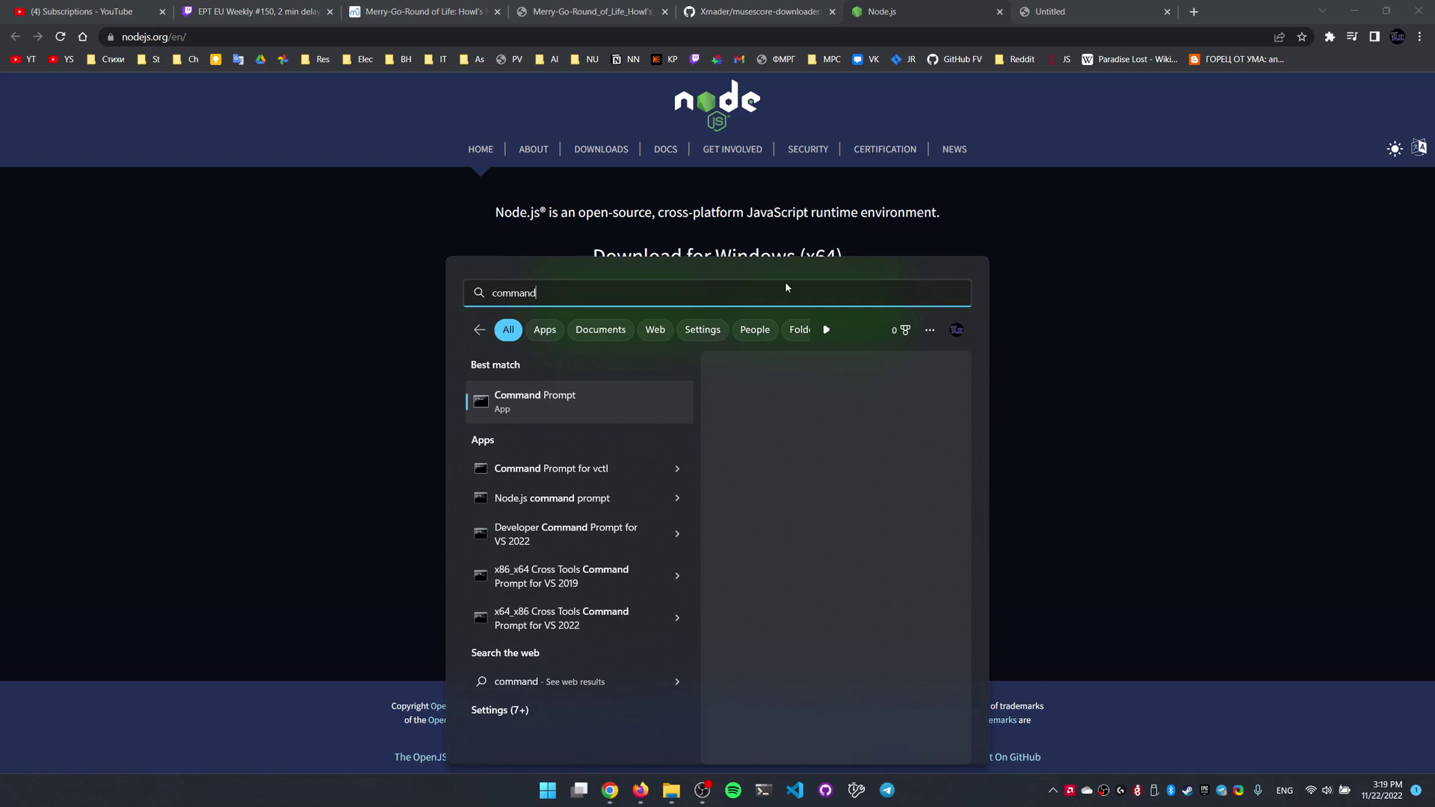
pyautogui.press('Return')
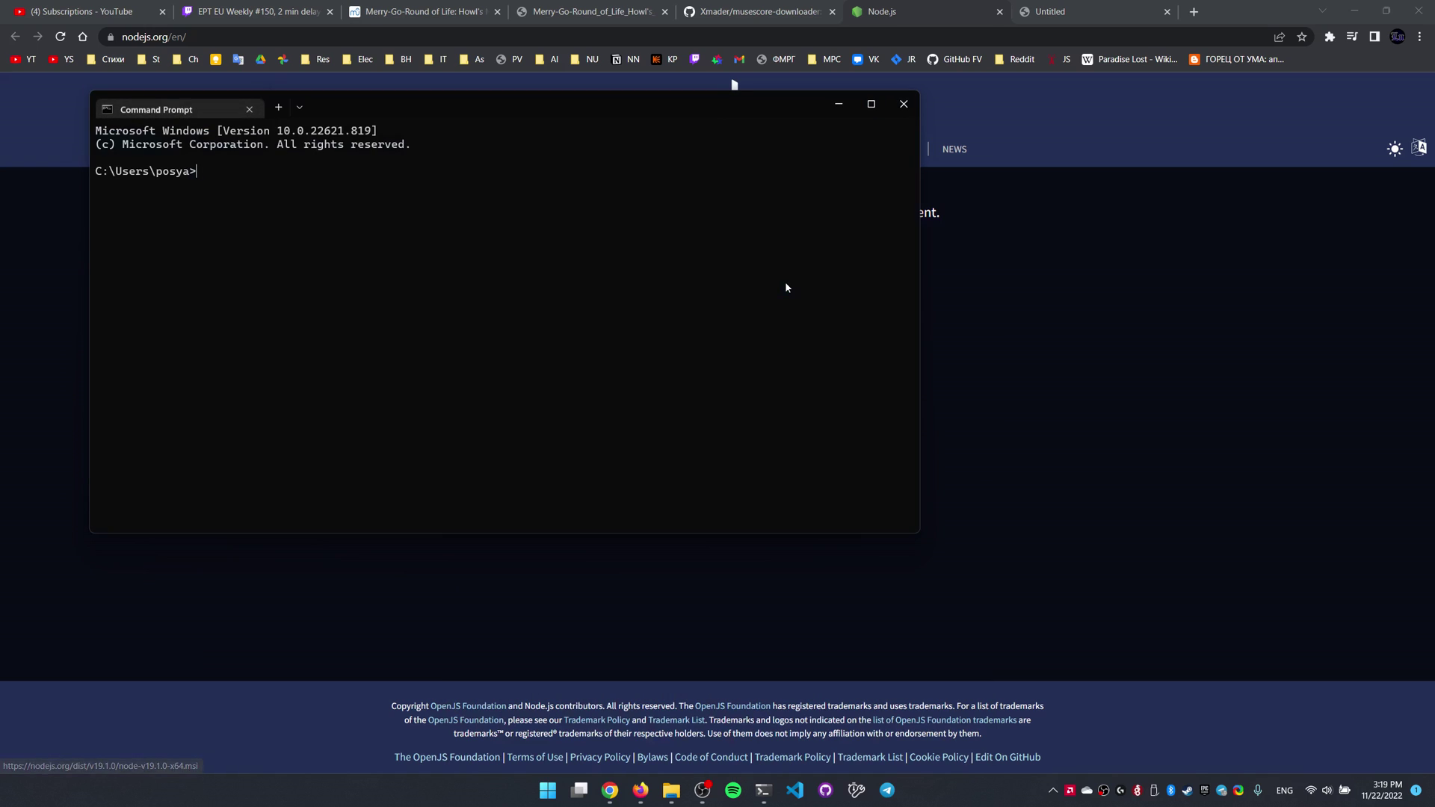
pyautogui.moveTo(674, 118); pyautogui.dragTo(1046, 211)
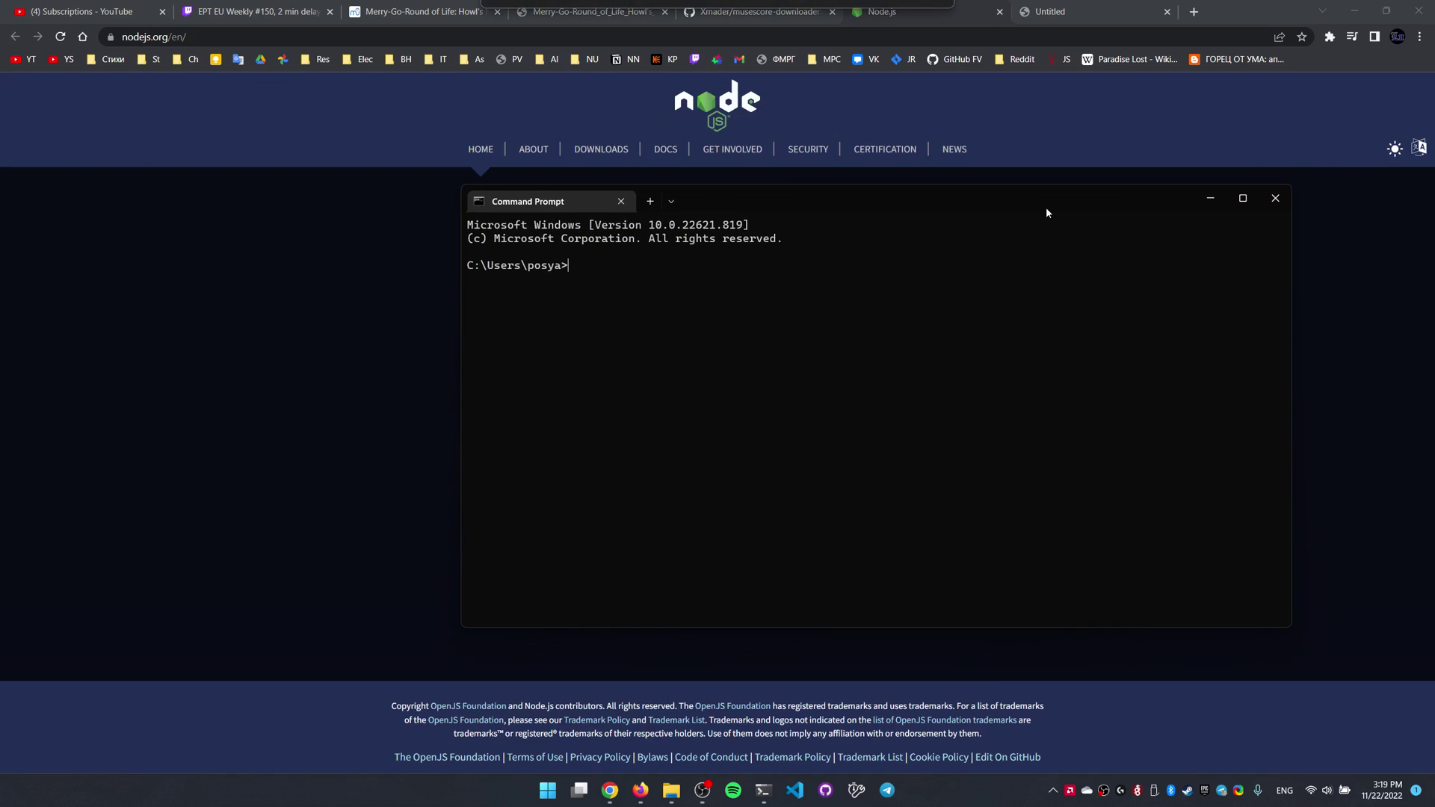
# Search Windows for 'terminal', then dismiss the search without opening anything.
pyautogui.press('super')
pyautogui.write('emo')
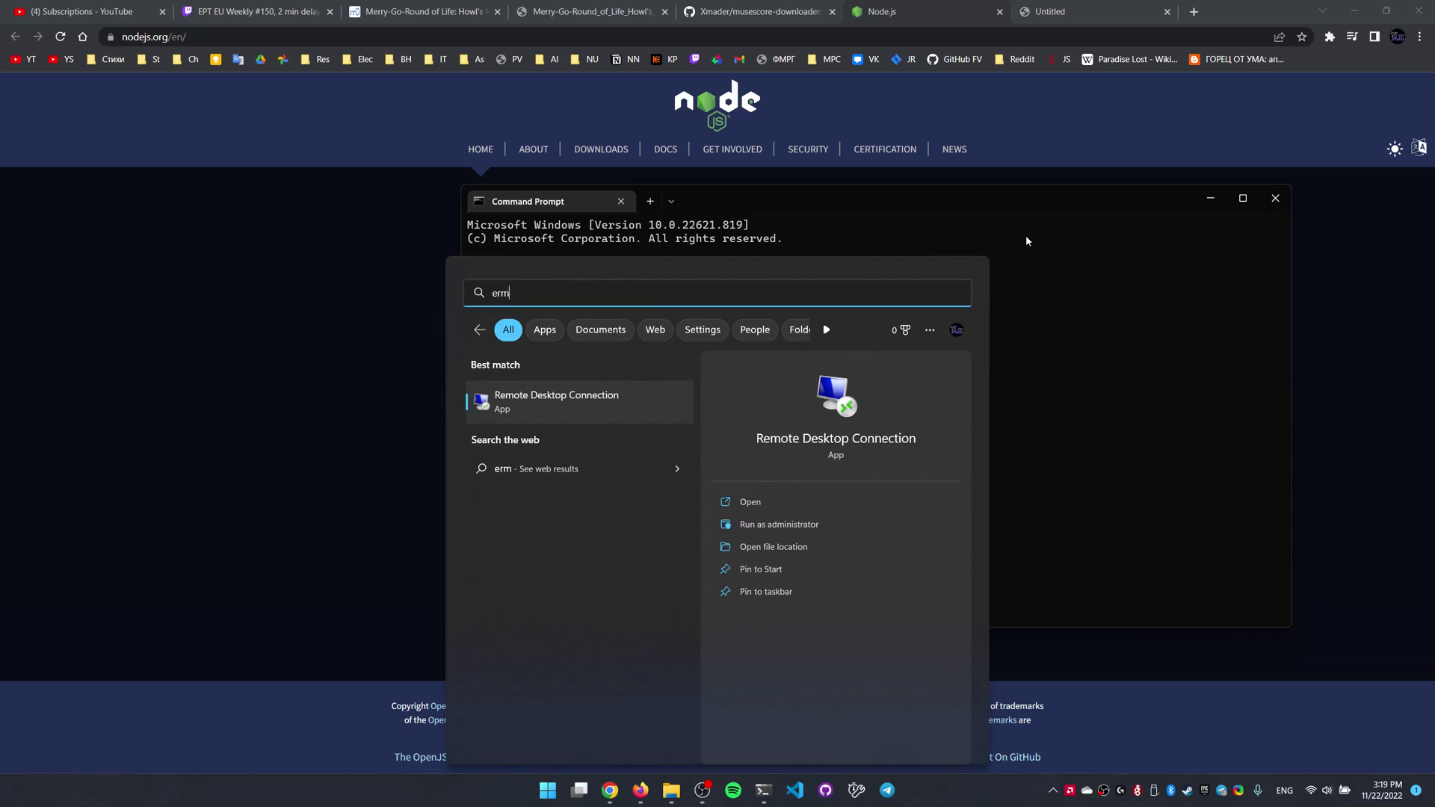
pyautogui.press('BackSpace')
pyautogui.press('BackSpace')
pyautogui.press('BackSpace')
pyautogui.write('terminal')
pyautogui.press('Escape')
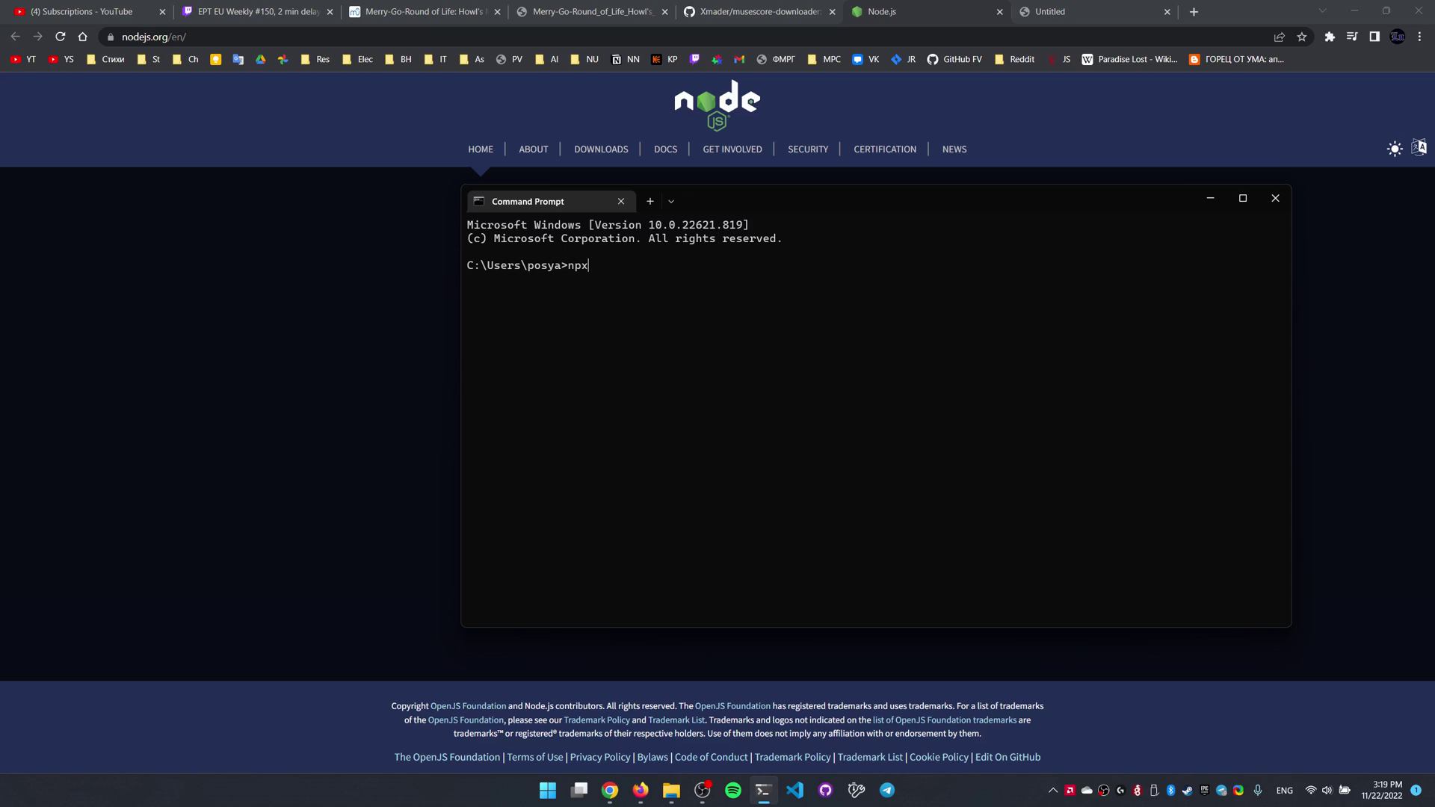
# Run 'npx msdl' in Command Prompt so it asks for a score URL.
pyautogui.click(712, 8)
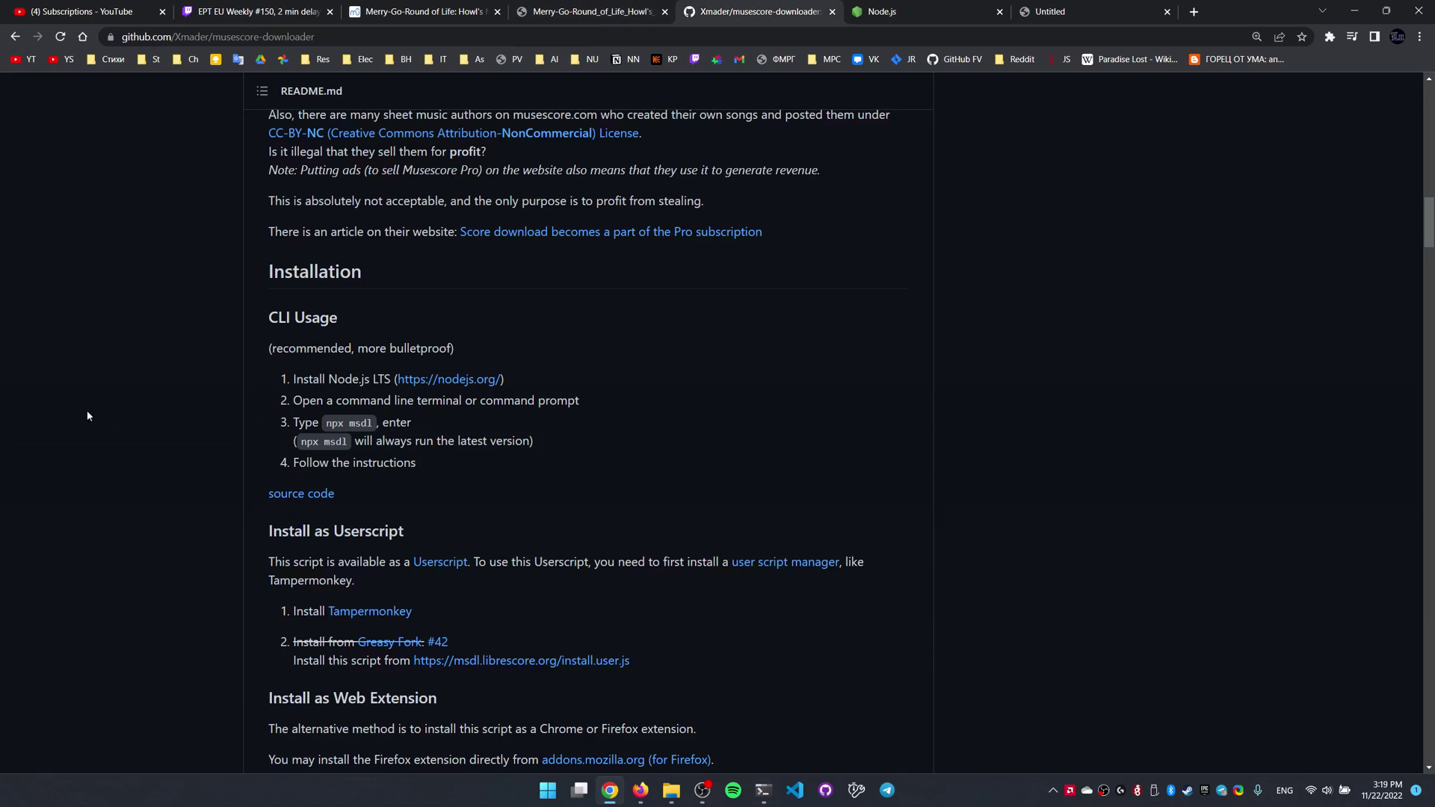
pyautogui.hotkey('alt', 'Tab')
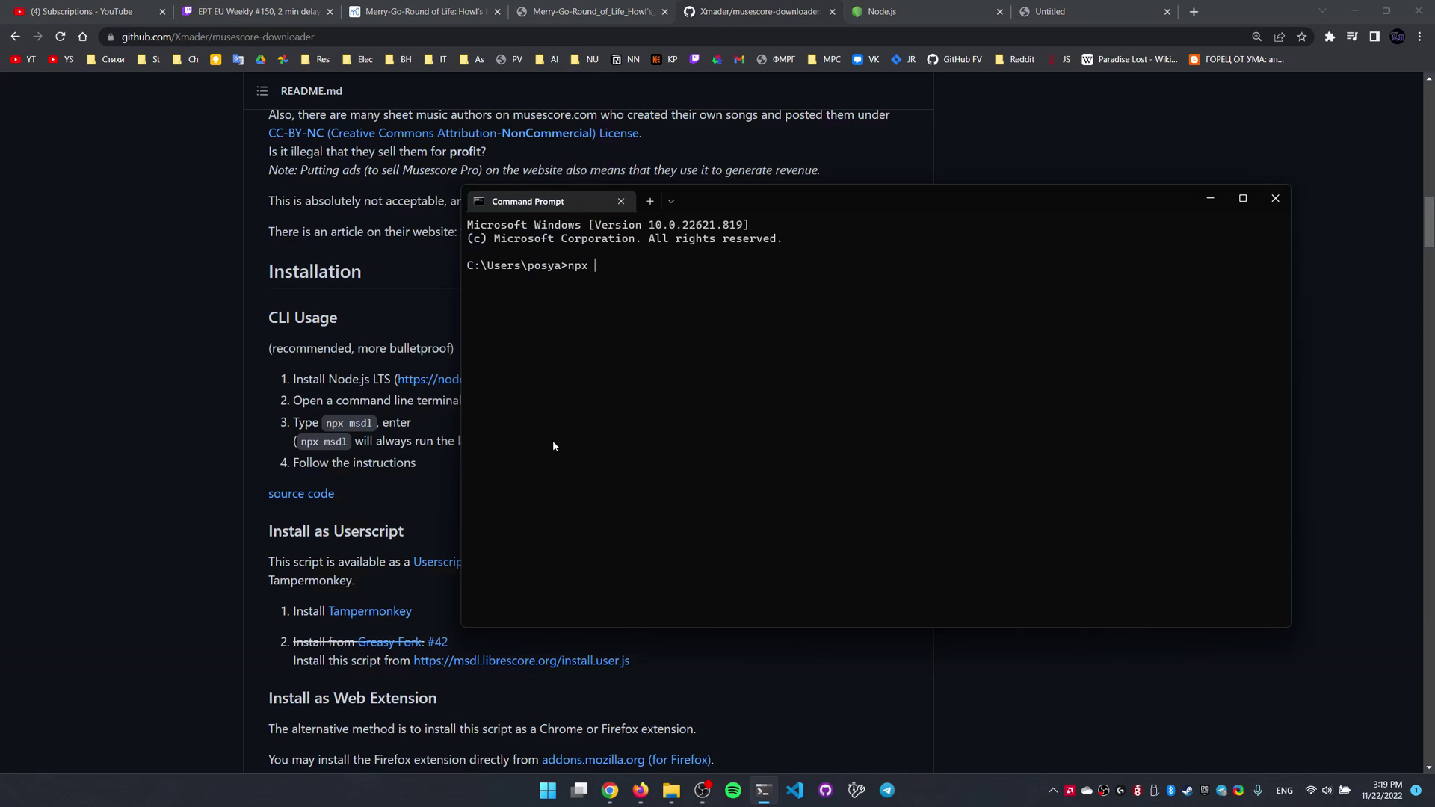
pyautogui.write('msdl')
pyautogui.press('Return')
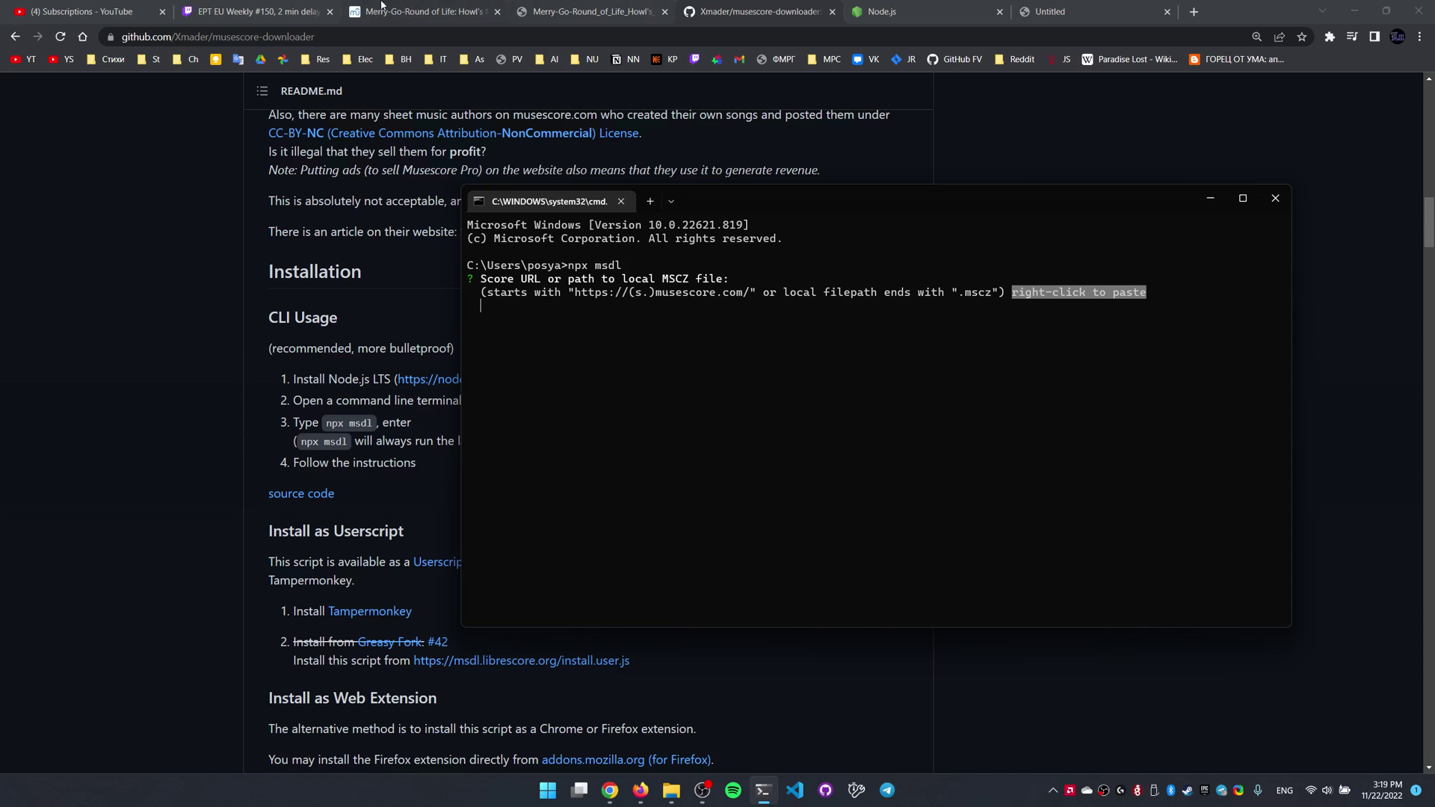
# Paste the Merry-Go-Round score URL into msdl and confirm the identified score.
pyautogui.click(420, 9)
pyautogui.click(426, 37)
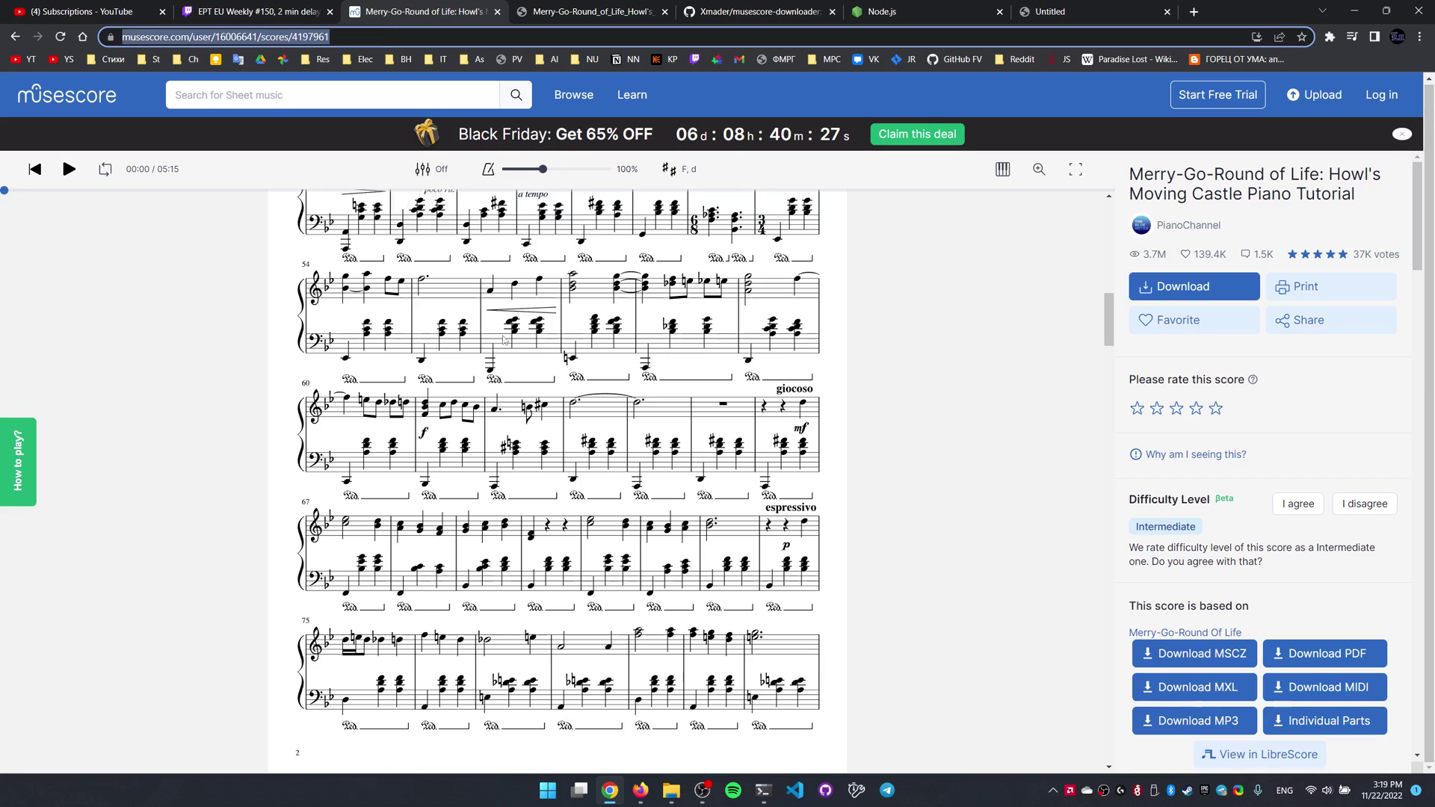
pyautogui.click(761, 791)
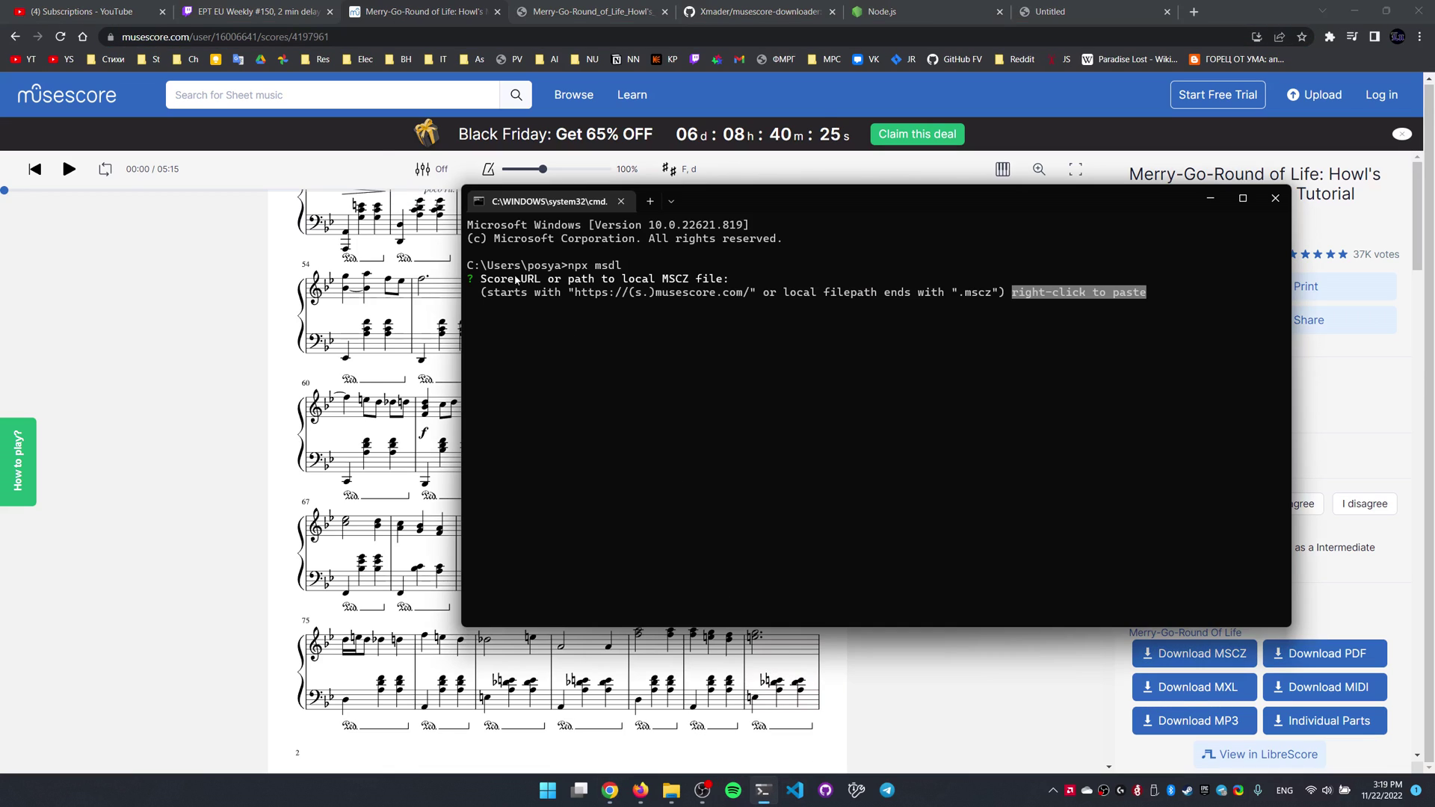
pyautogui.rightClick(535, 368)
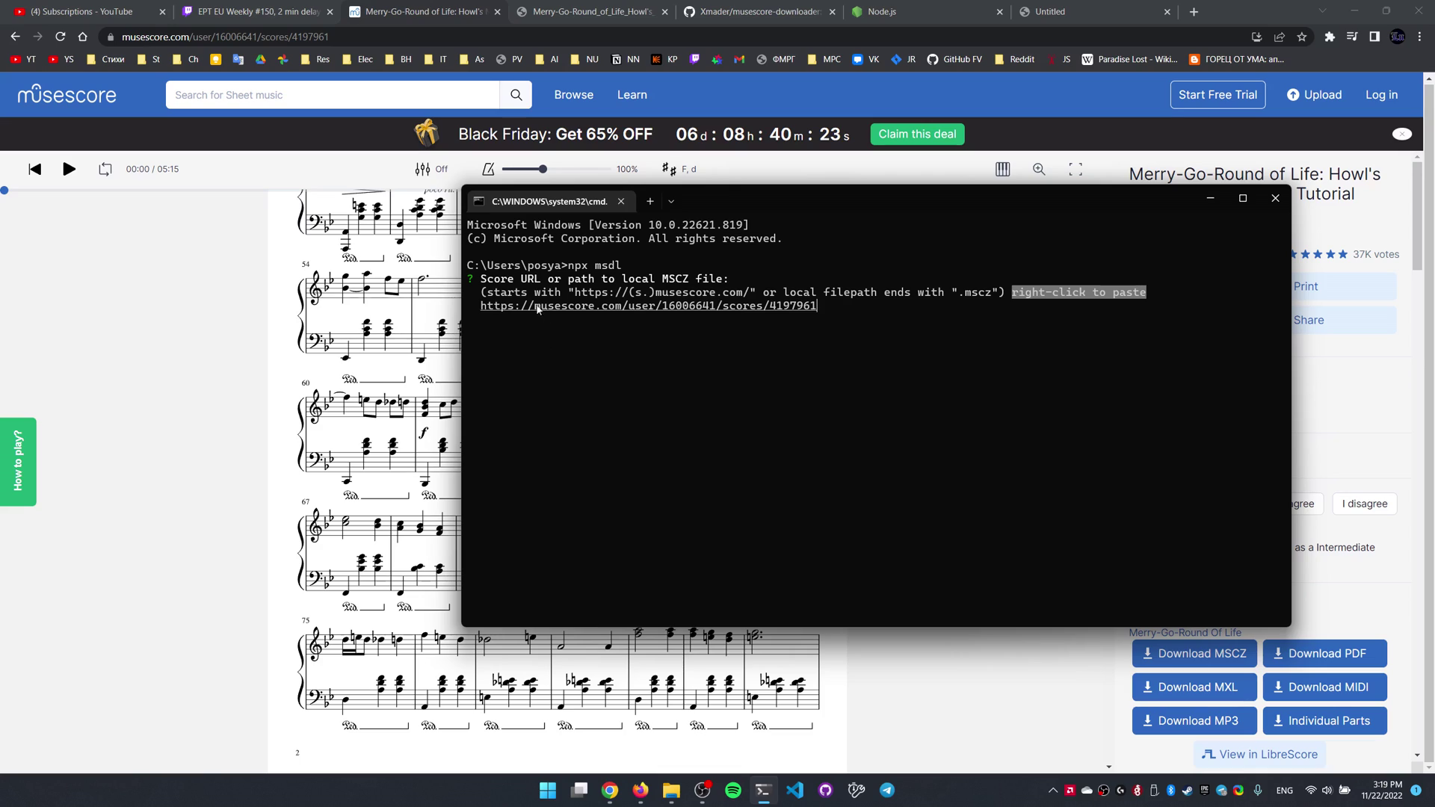
pyautogui.press('Return')
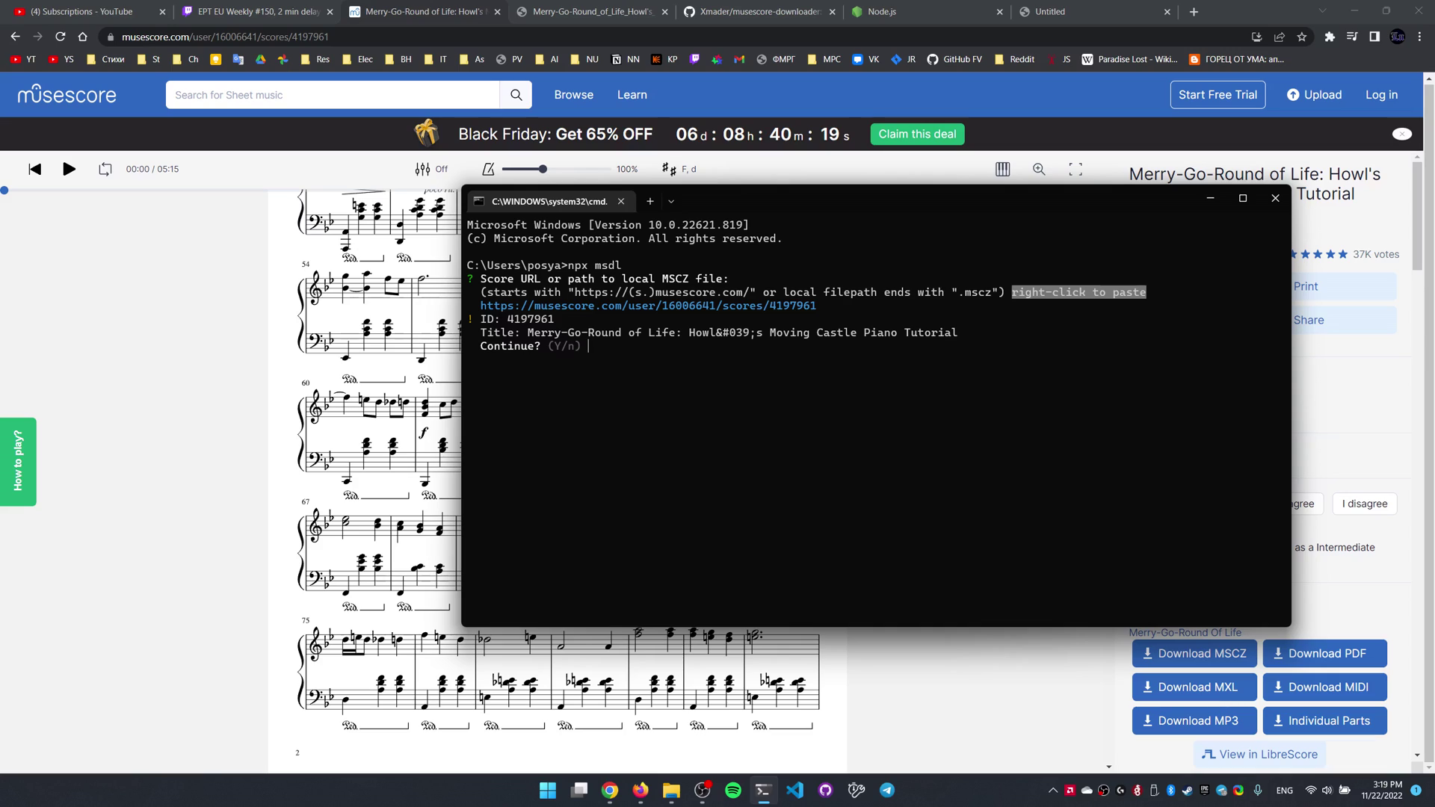
pyautogui.press('Return')
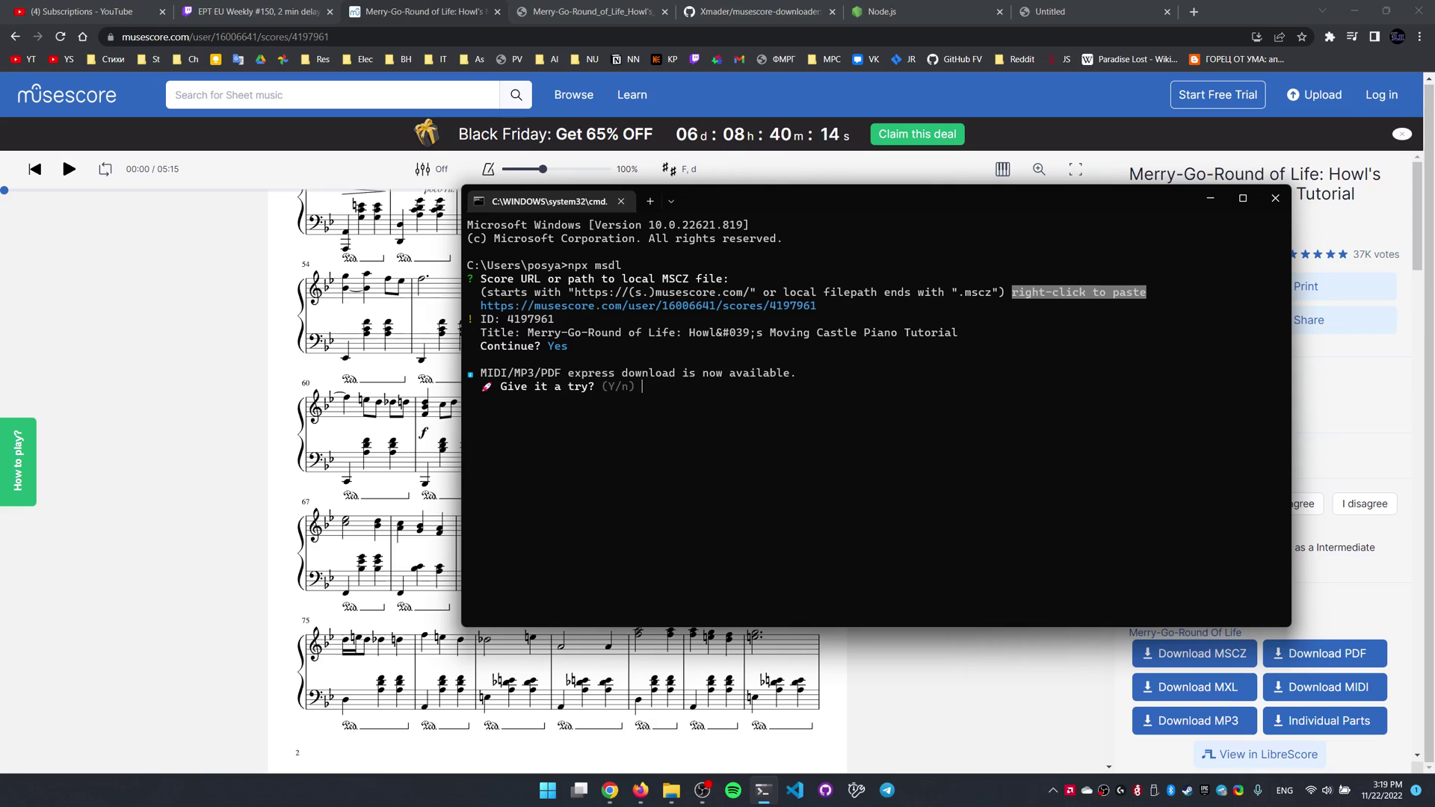
# Accept express download and mark midi and pdf in the format list.
pyautogui.press('Return')
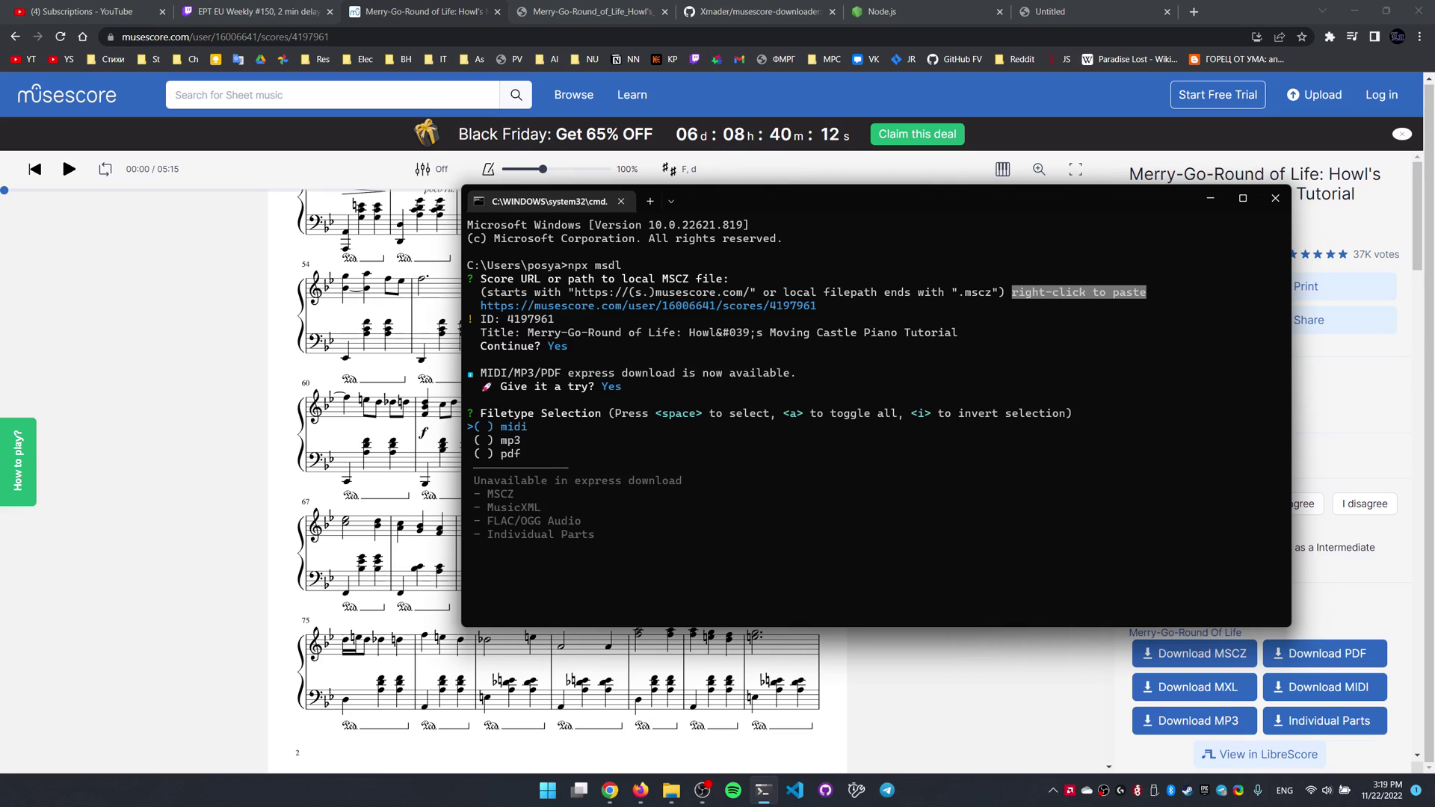
pyautogui.press('Down')
pyautogui.press('Up')
pyautogui.press('space')
pyautogui.press('Down')
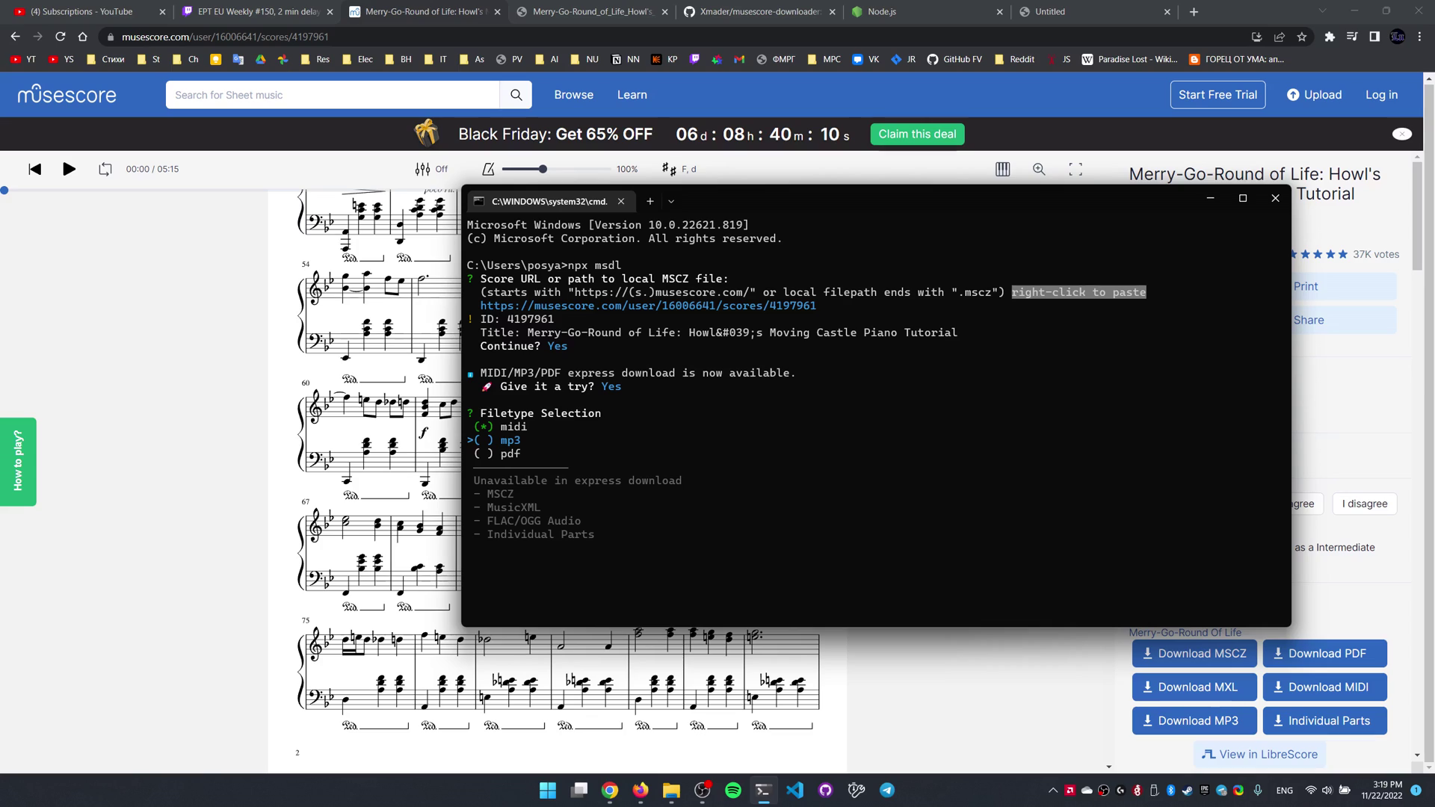
pyautogui.press('Down')
pyautogui.press('space')
pyautogui.press('Up')
pyautogui.press('Down')
pyautogui.press('Up')
pyautogui.press('Up')
pyautogui.press('Down')
pyautogui.press('Down')
pyautogui.press('Up')
pyautogui.press('Down')
pyautogui.press('Down')
pyautogui.press('Down')
# Save both files to the default home folder and select the saved PDF's path.
pyautogui.press('Return')
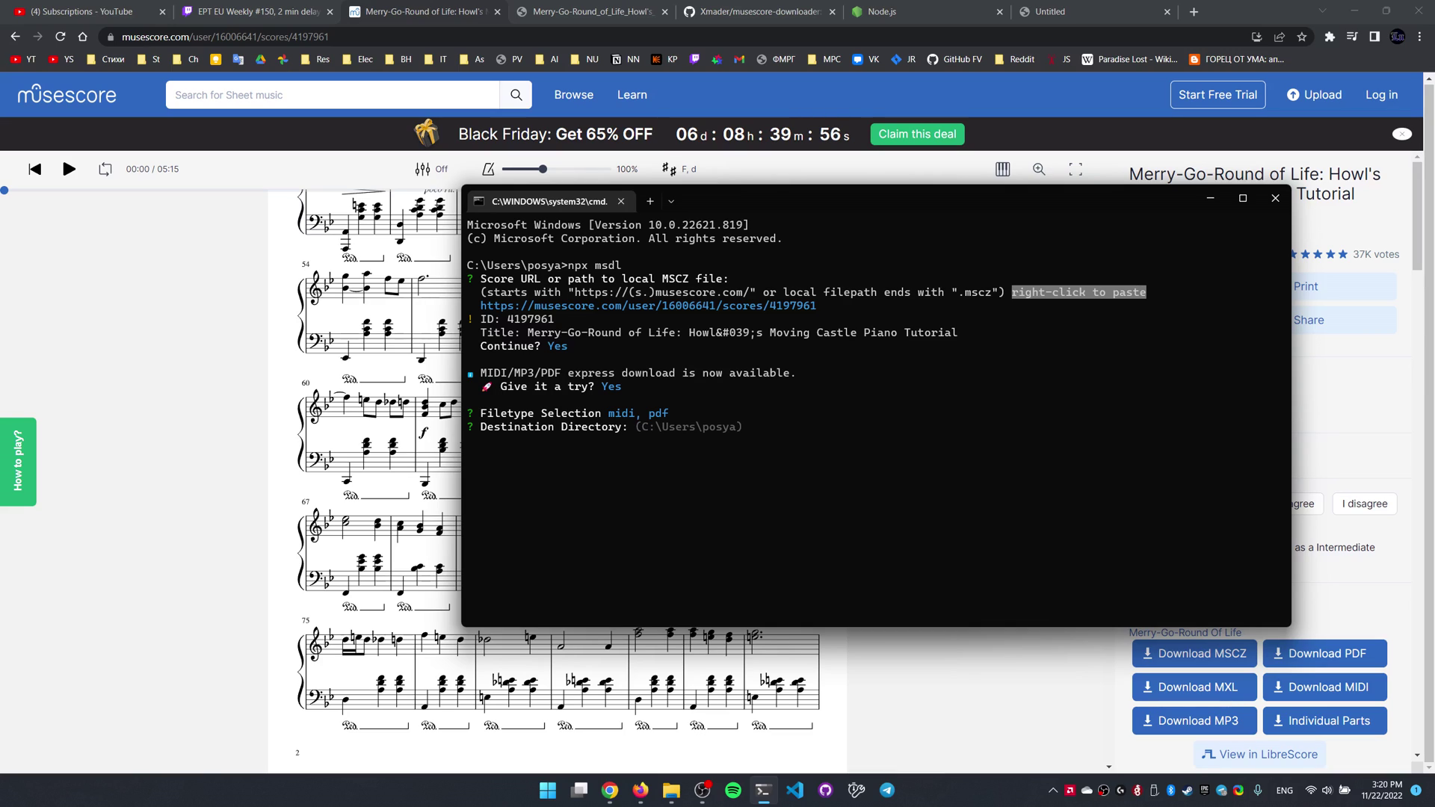
pyautogui.press('Return')
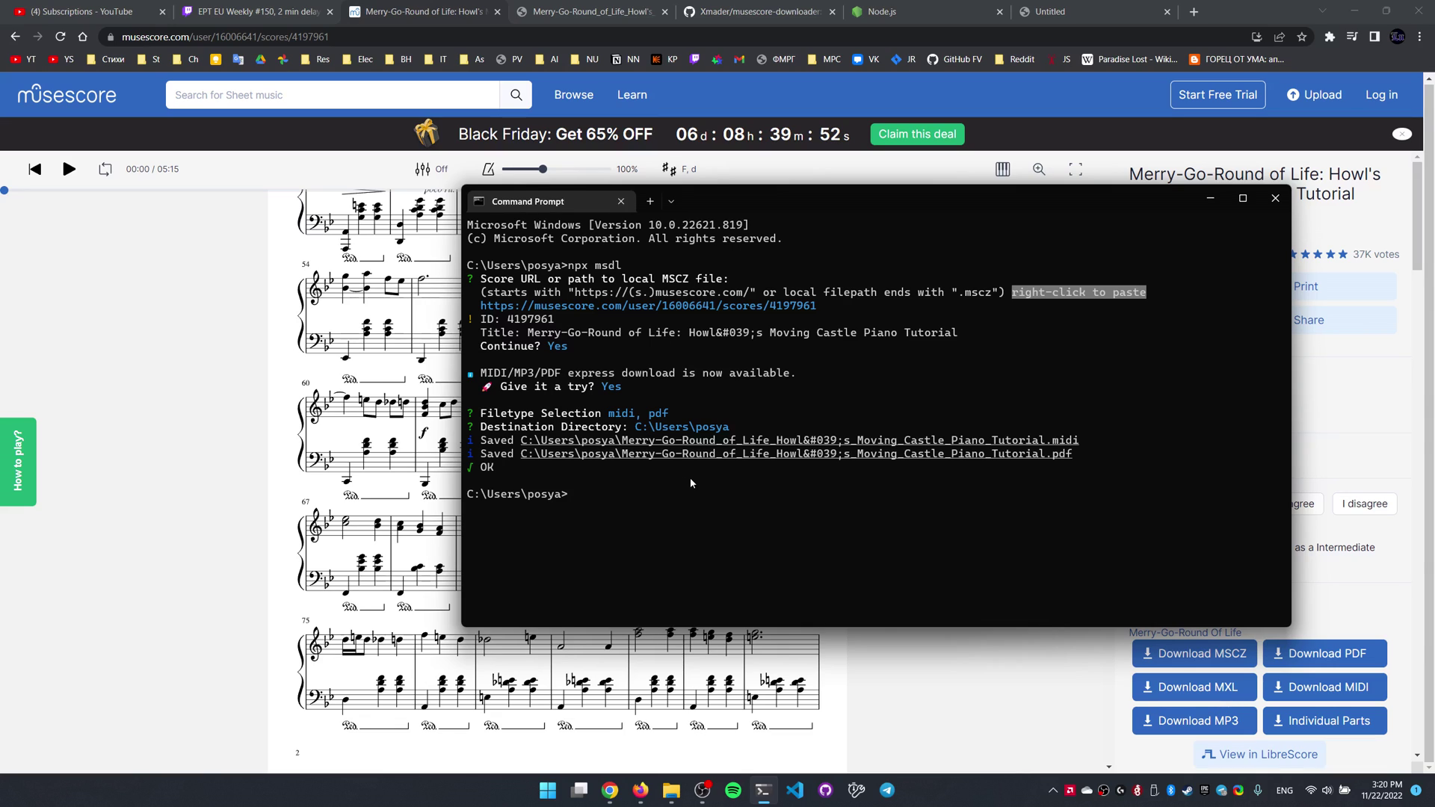
pyautogui.moveTo(515, 460); pyautogui.dragTo(1070, 455)
# Load the 7-page Merry-Go-Round PDF from its copied path in a new tab, zoom in, then revisit the musescore-downloader README.
pyautogui.rightClick(1070, 454)
pyautogui.click(1194, 11)
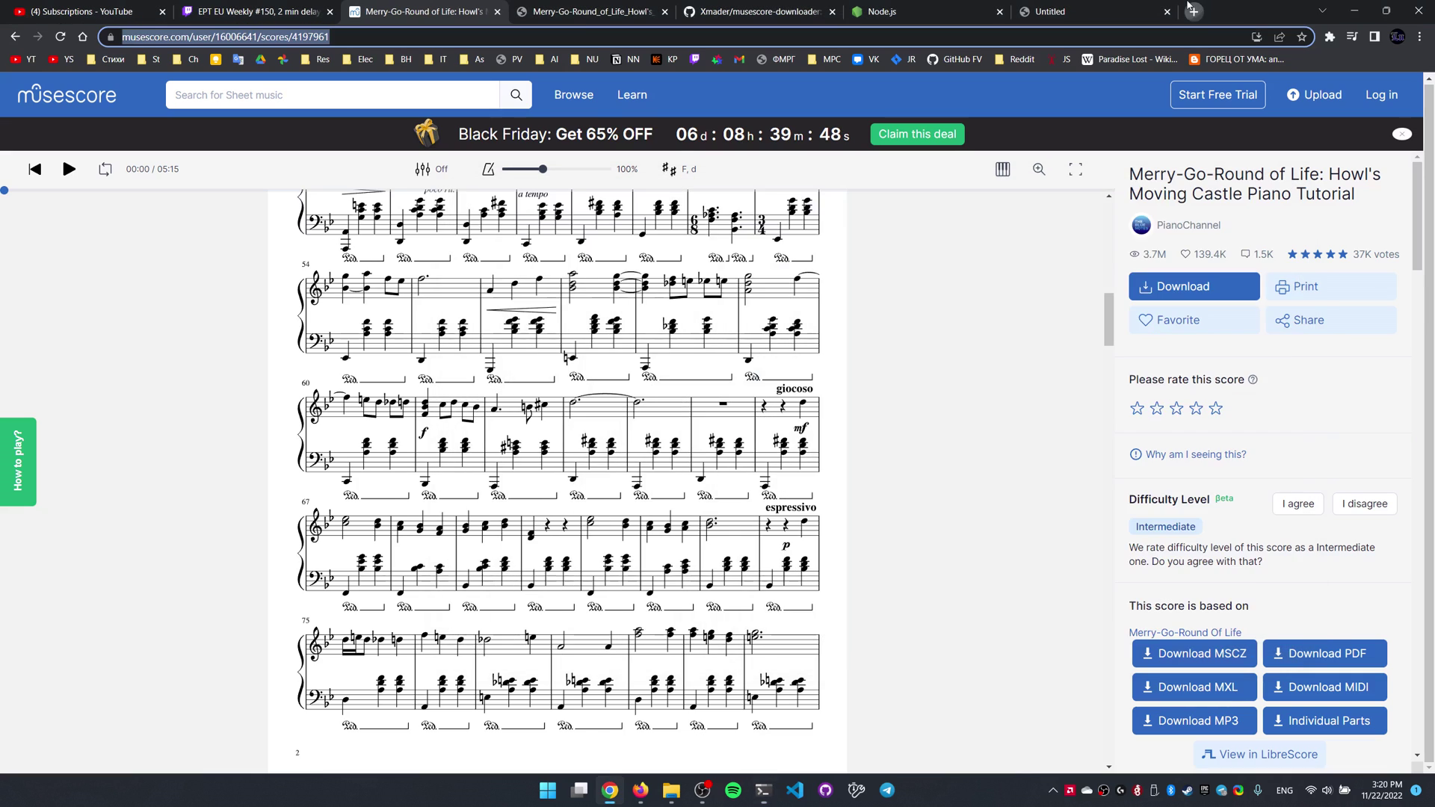
pyautogui.write('C:\\Users\\posya\\Merry-Go-Round_of_Life_Howl&#039;s_Moving_Castle_Piano_Tutorial.pdf')
pyautogui.press('Return')
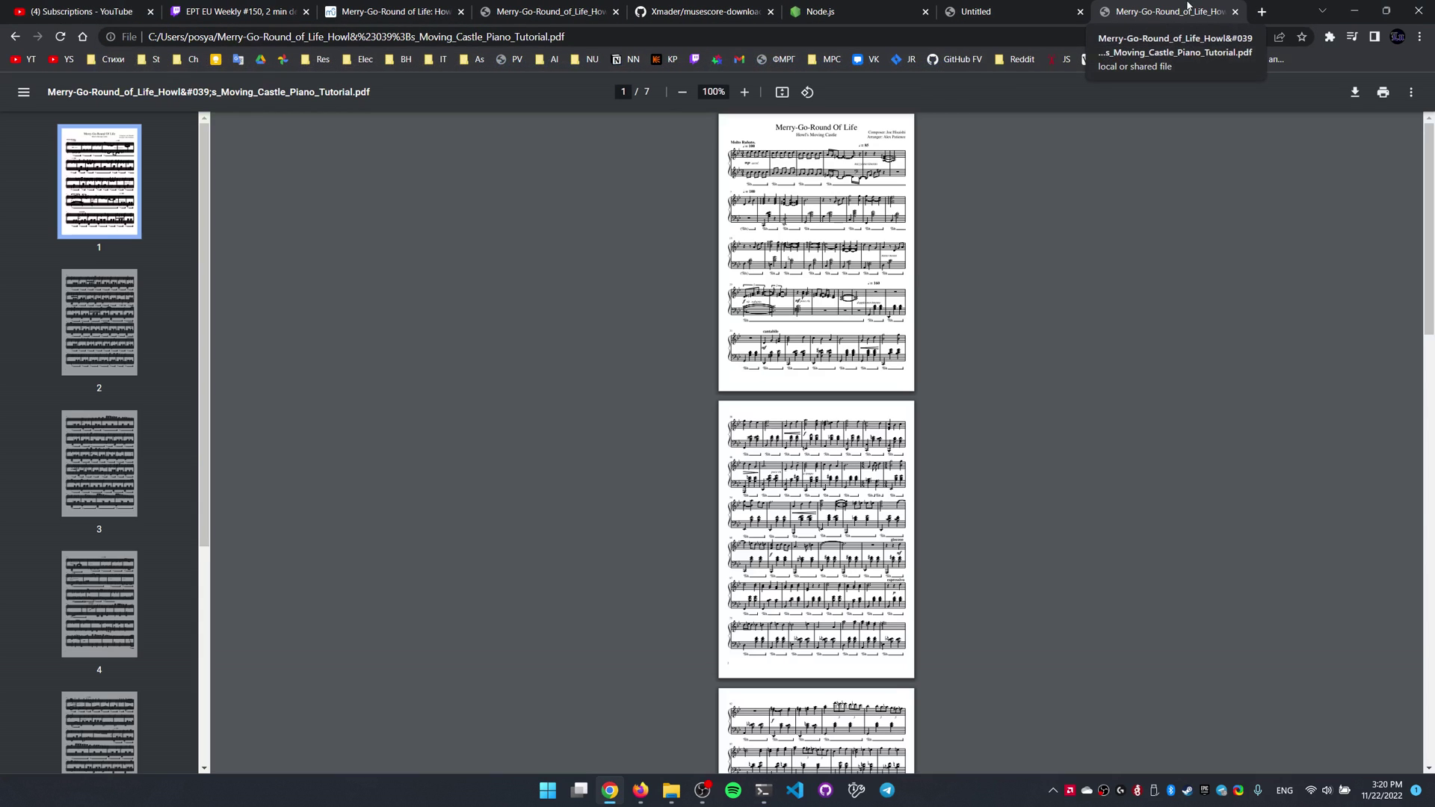
pyautogui.hotkey('ctrl', '+')
pyautogui.hotkey('ctrl', '+')
pyautogui.hotkey('ctrl', '+')
pyautogui.hotkey('ctrl', '+')
pyautogui.hotkey('ctrl', '+')
pyautogui.hotkey('ctrl', '+')
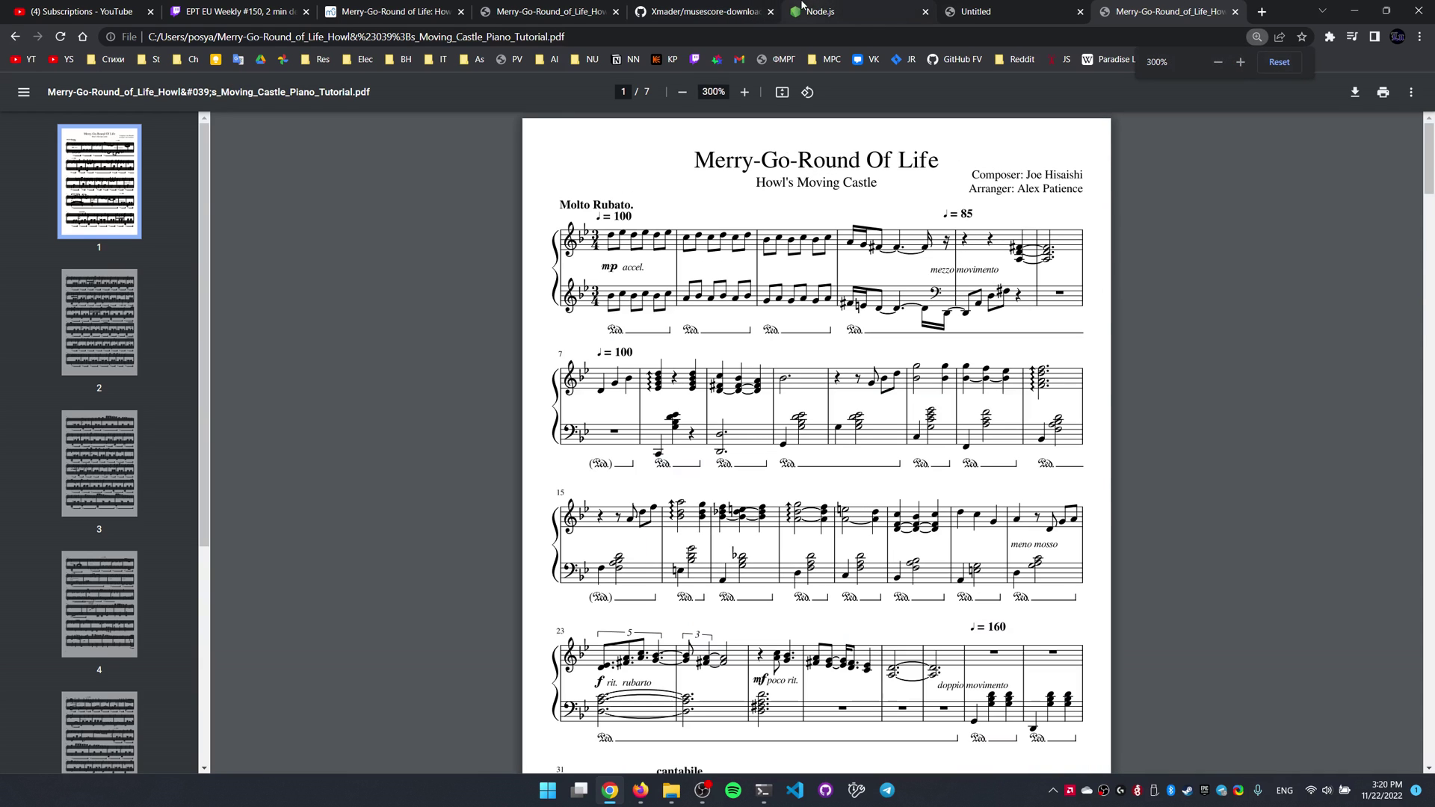
pyautogui.click(696, 6)
pyautogui.scroll(-3, 523, 487)
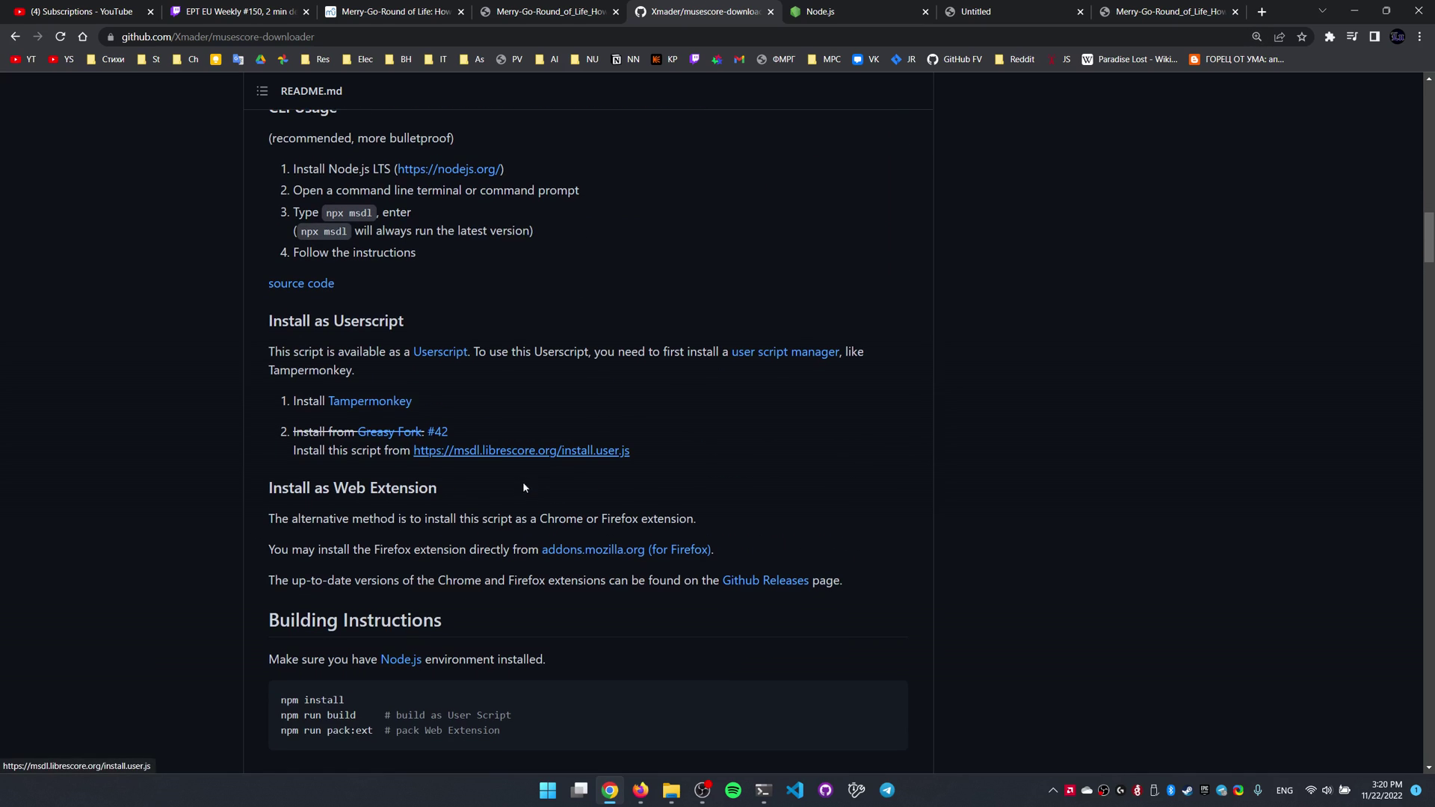